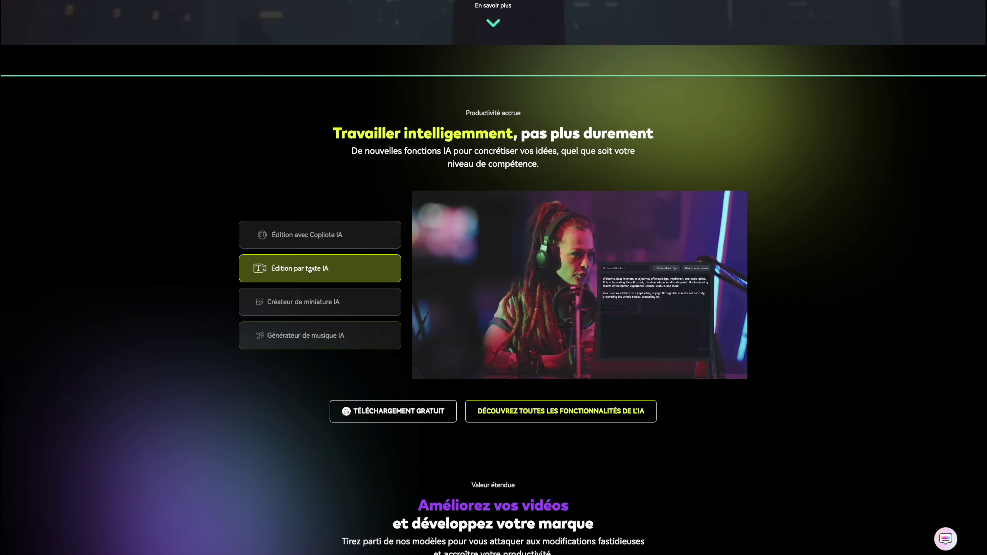
Look through the AI feature demos, brand tools and creative resource categories on the Filmora website
left_click(313, 302)
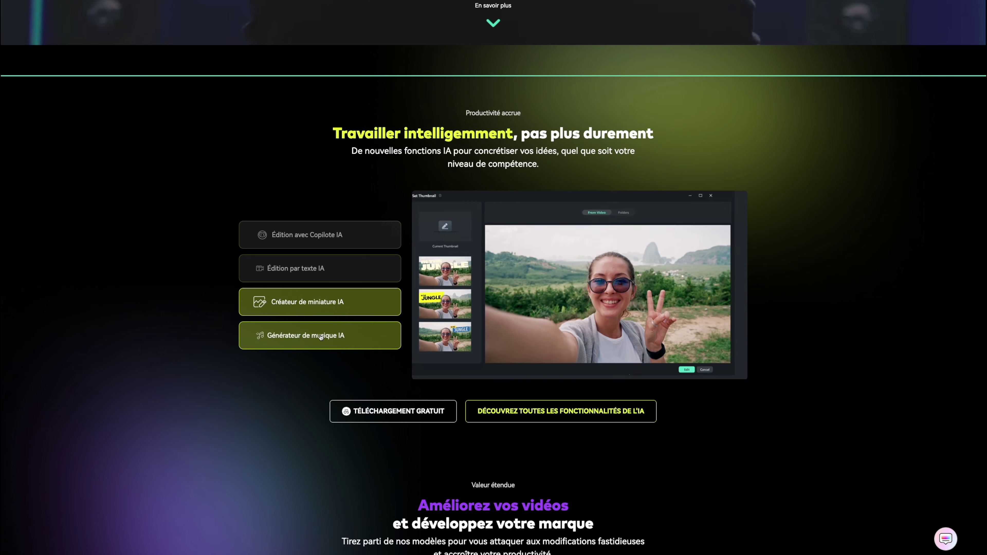
left_click(321, 342)
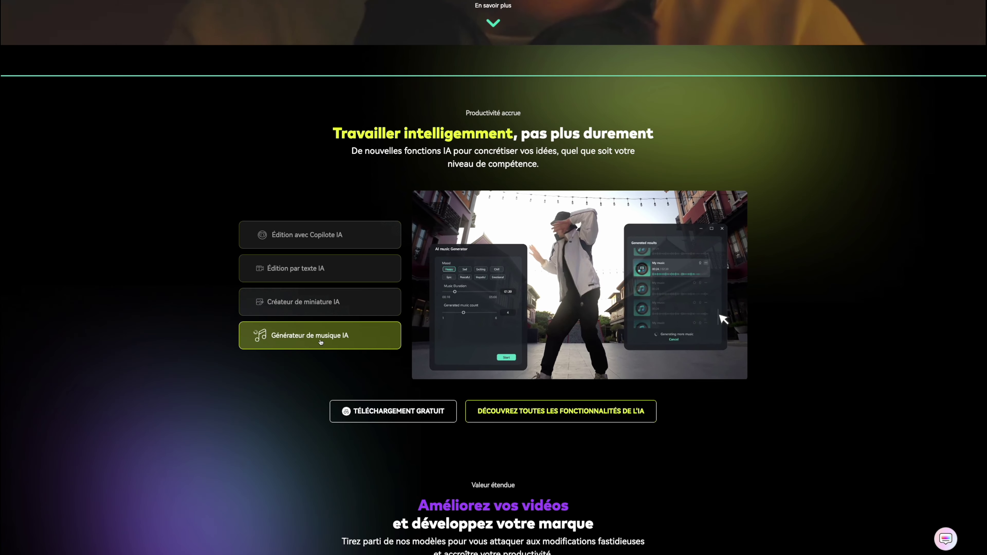
scroll(321, 342, "down", 10)
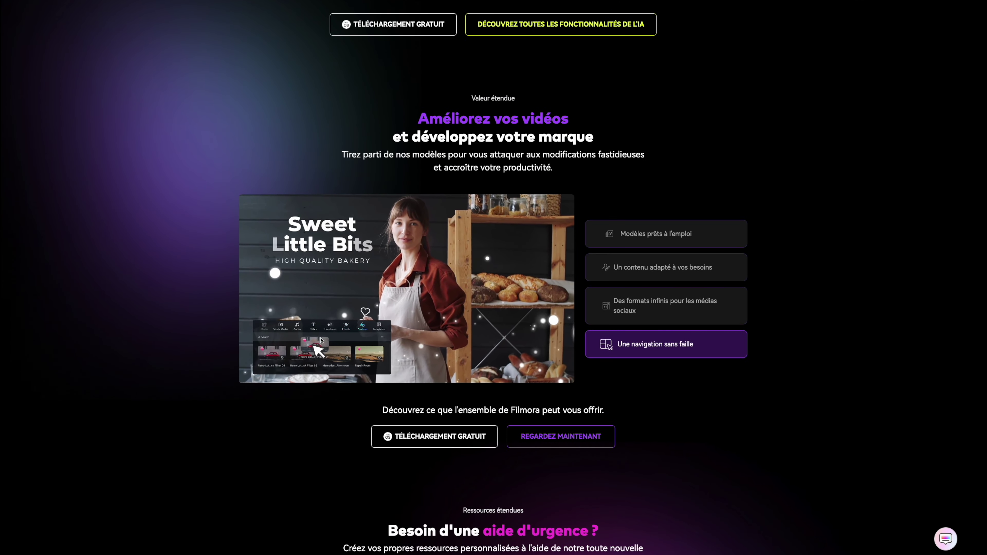
scroll(464, 252, "down", 12)
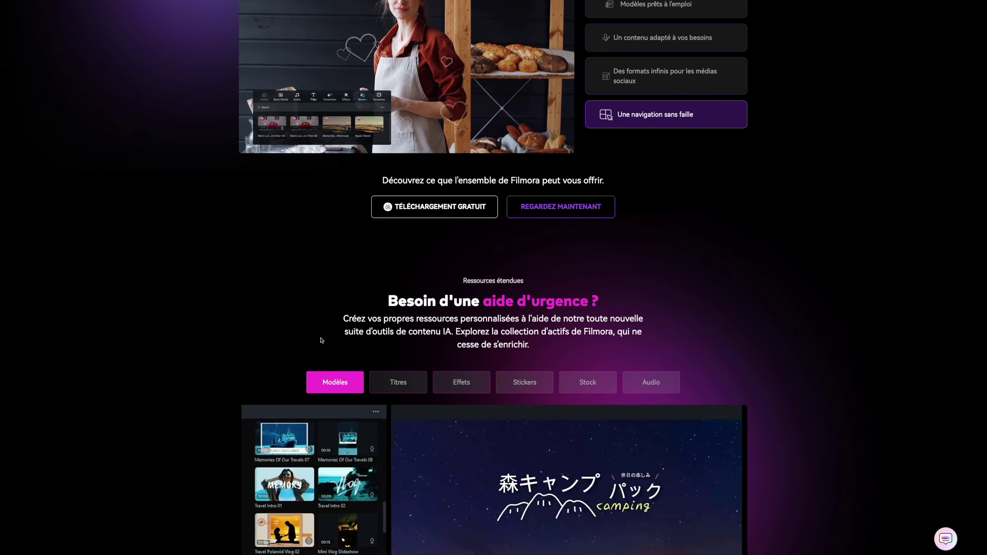
scroll(464, 252, "up", 3)
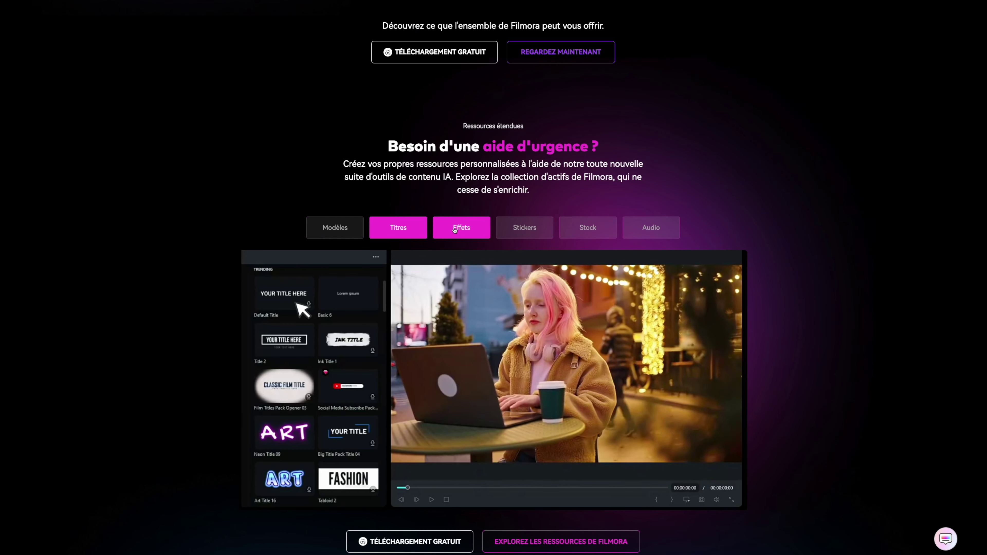
left_click(633, 231)
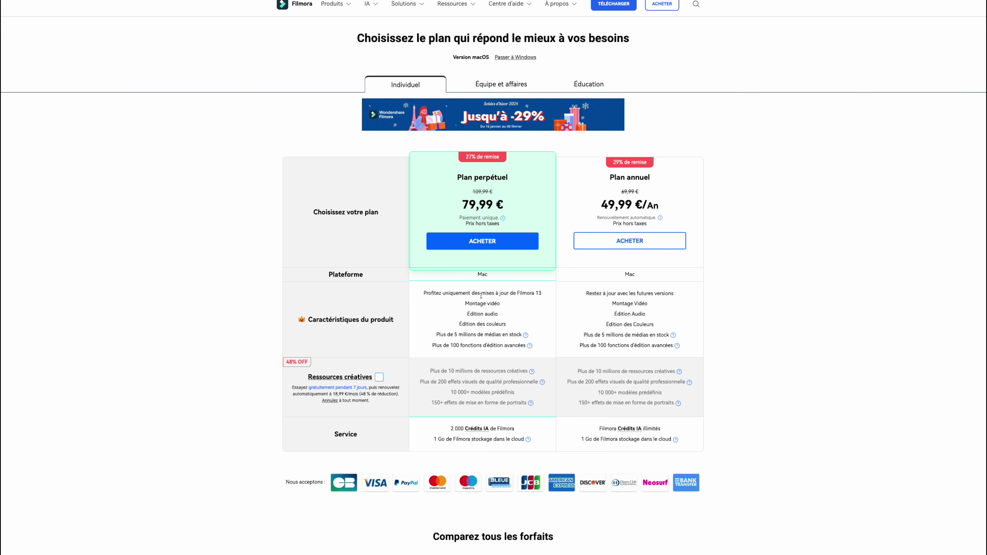
Compare the perpetual and annual individual plans on the Filmora pricing page
scroll(504, 374, "down", 2)
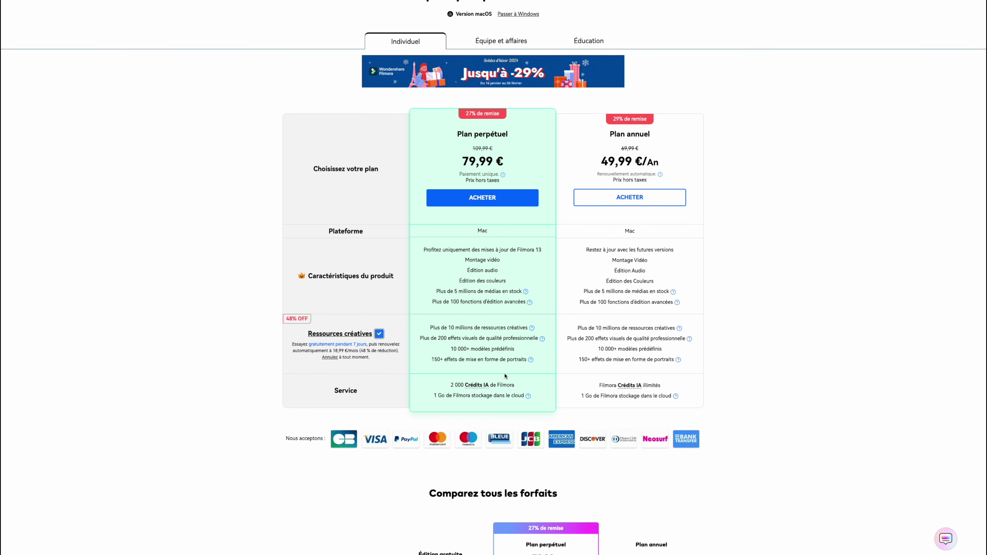
scroll(505, 374, "down", 3)
scroll(505, 373, "up", 4)
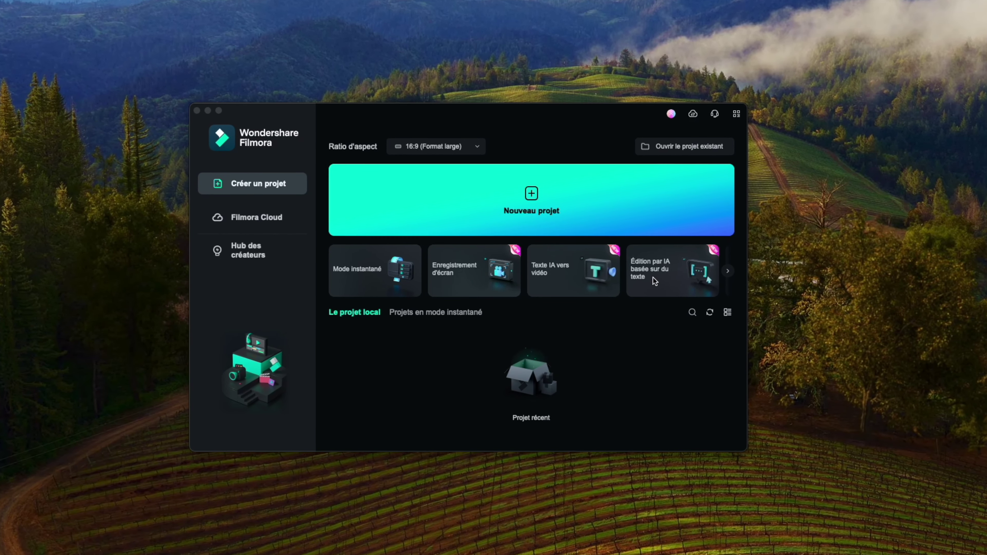
In the Filmora desktop app, open the AI text-to-video tool and set the video voice to Henri
left_click(560, 269)
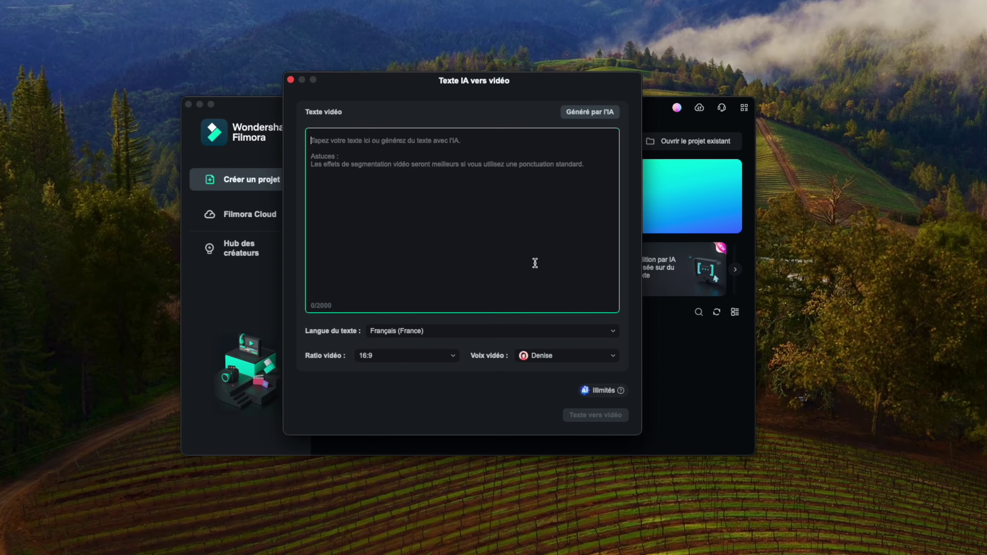
left_click(614, 359)
left_click(579, 395)
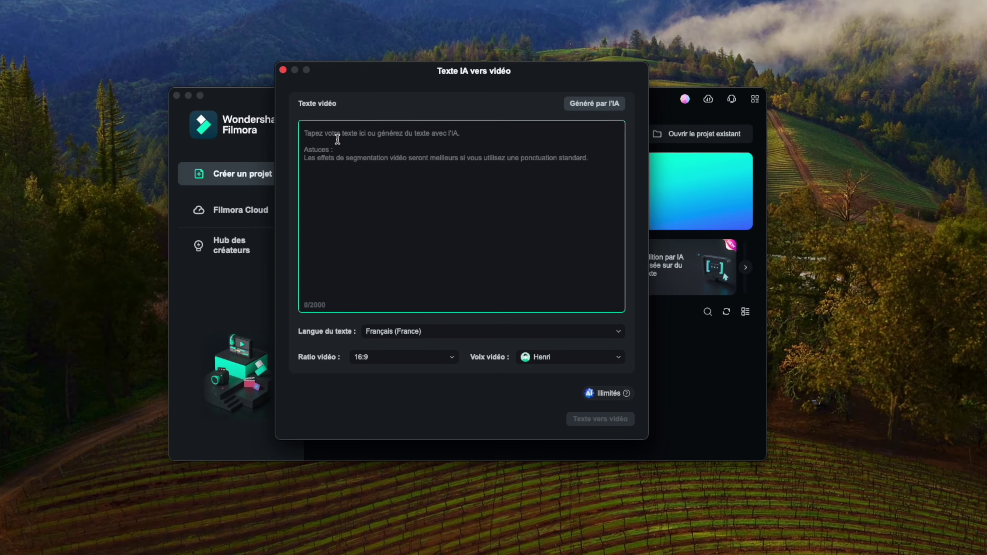
Open the AI script generator and choose Article informatif/explicatif as the text type
left_click(576, 106)
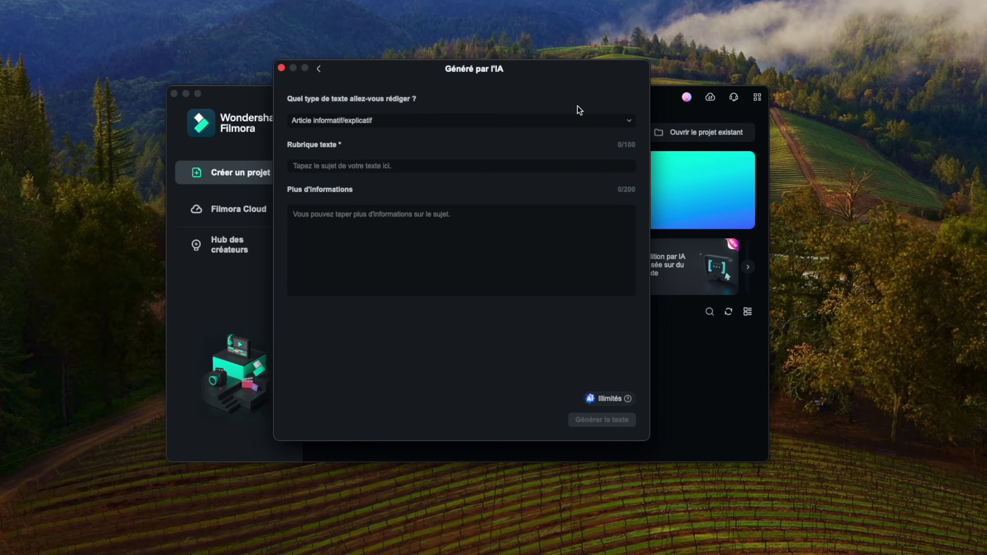
left_click(318, 68)
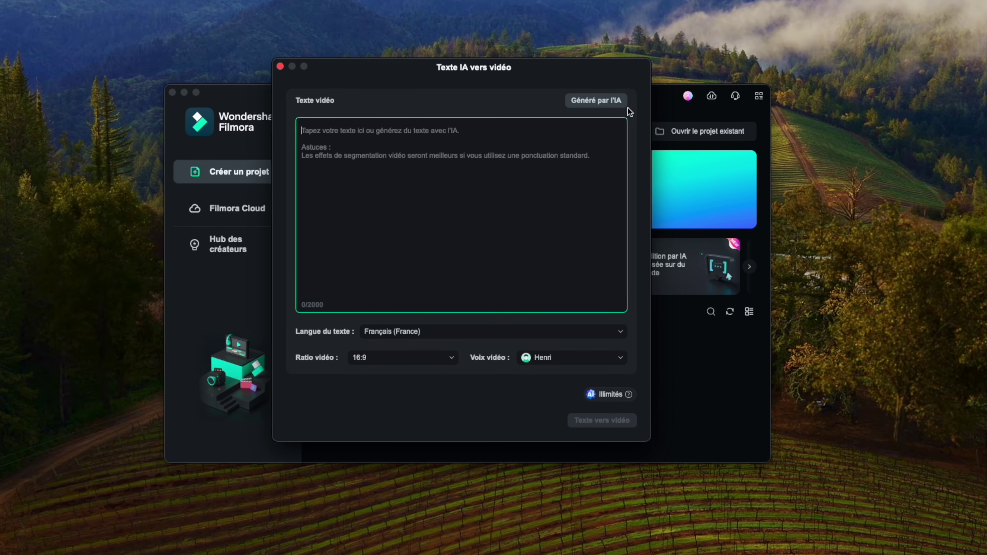
left_click(611, 103)
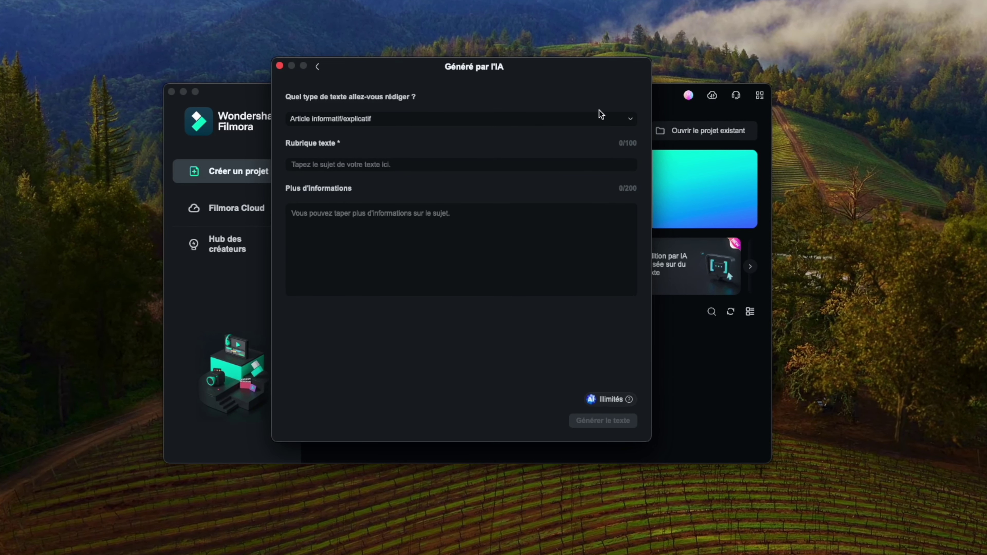
left_click(560, 120)
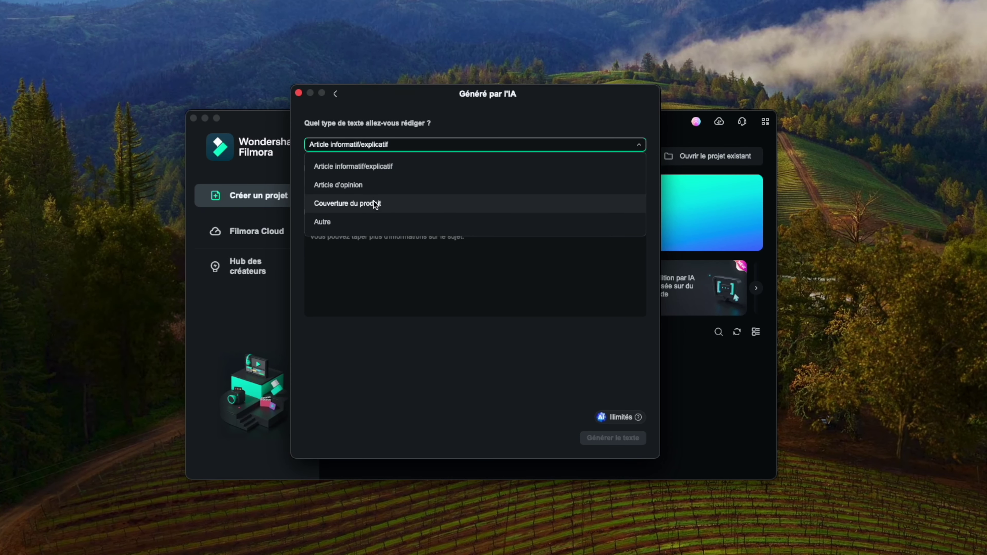
left_click(383, 173)
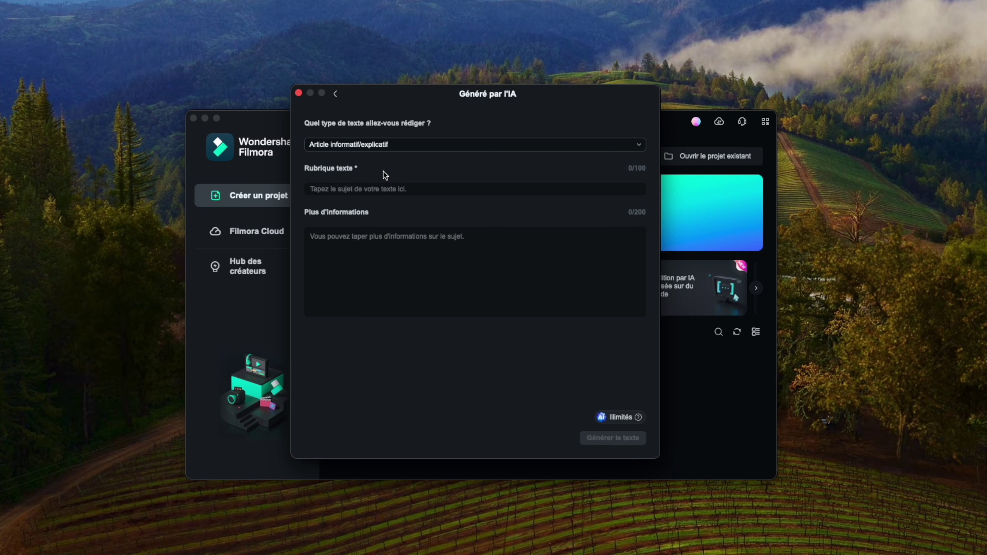
Generate a script on the subject "Football" with the extra information "Les 5 meilleurs joueurs de football francais"
left_click(351, 191)
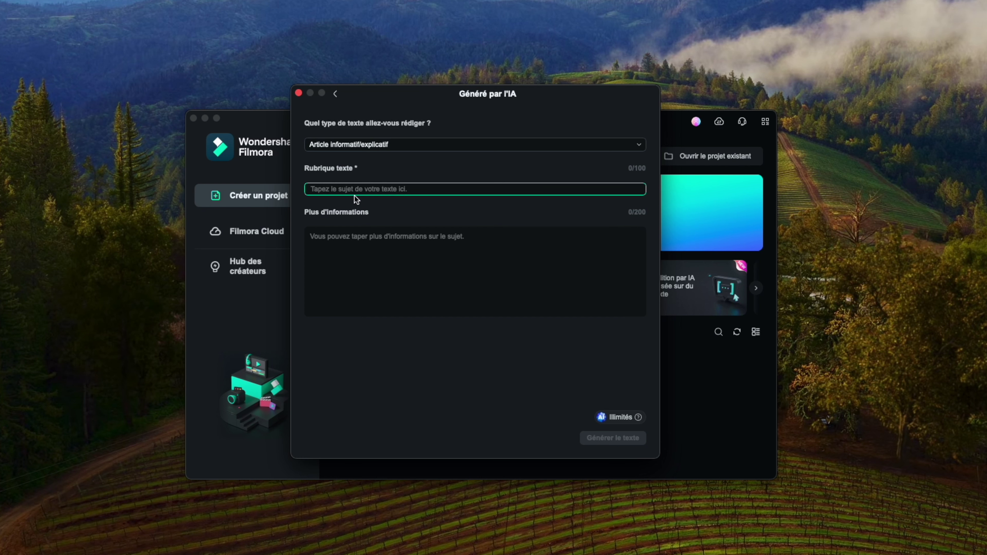
type("Football")
left_click(341, 246)
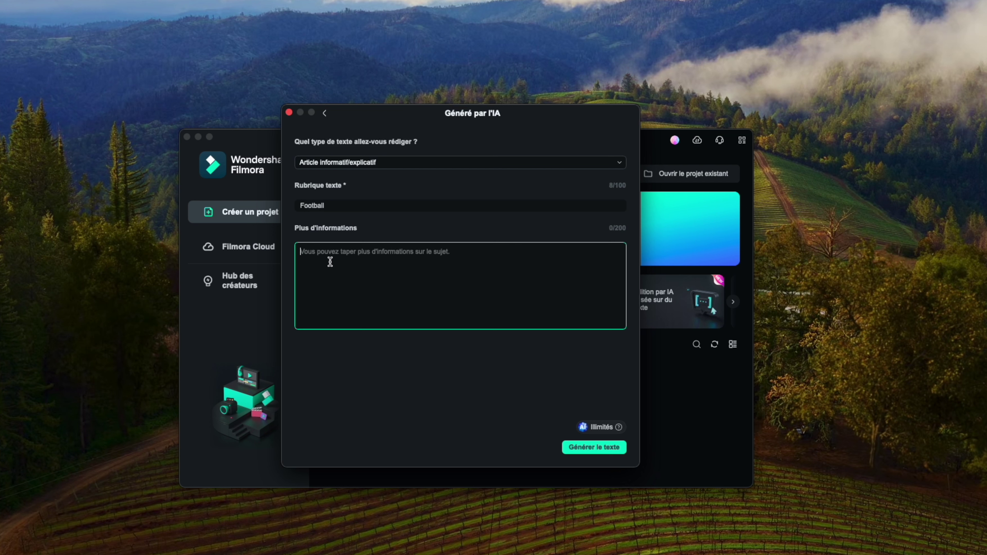
type("Le")
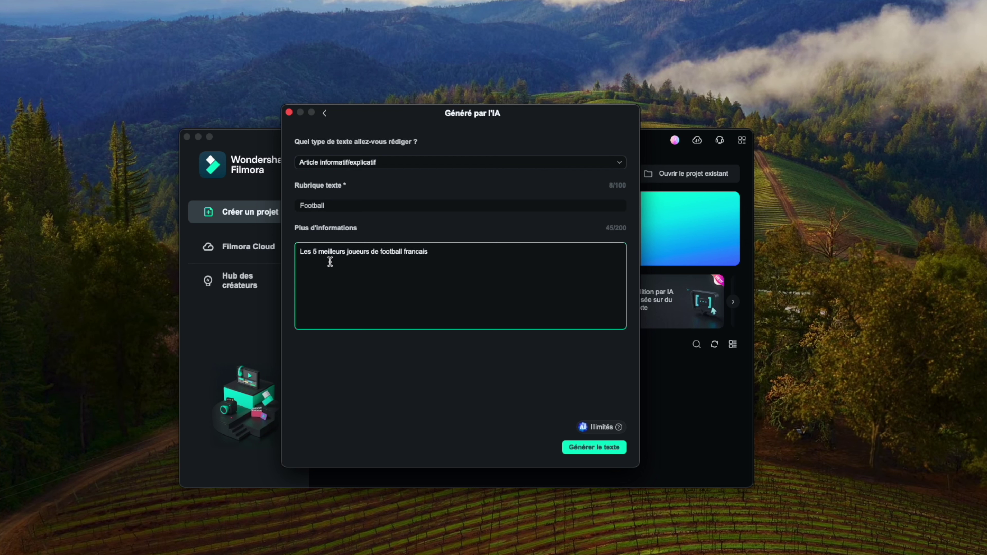
left_click(598, 453)
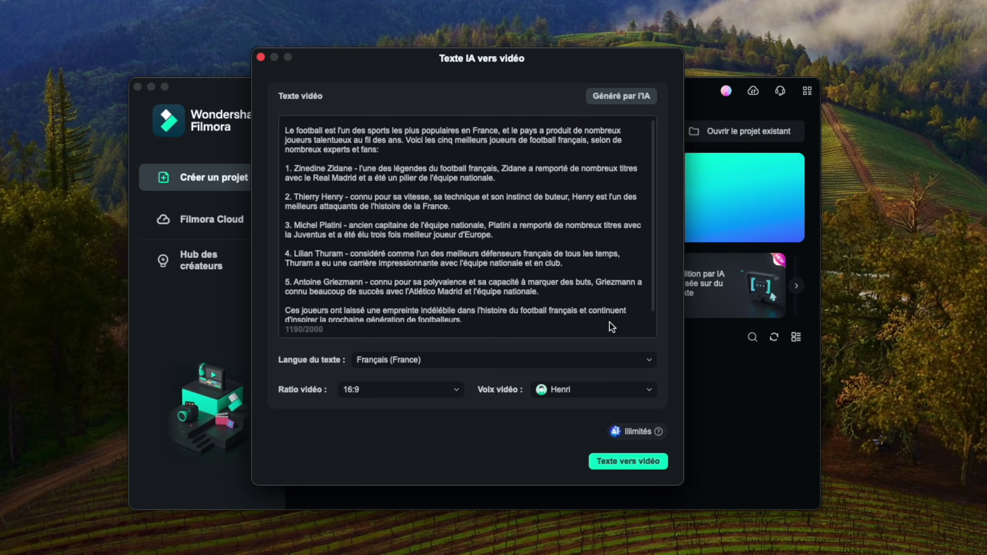
Review the generated football script and convert it to a video
left_click_drag(286, 127, 521, 326)
scroll(450, 269, "up", 1)
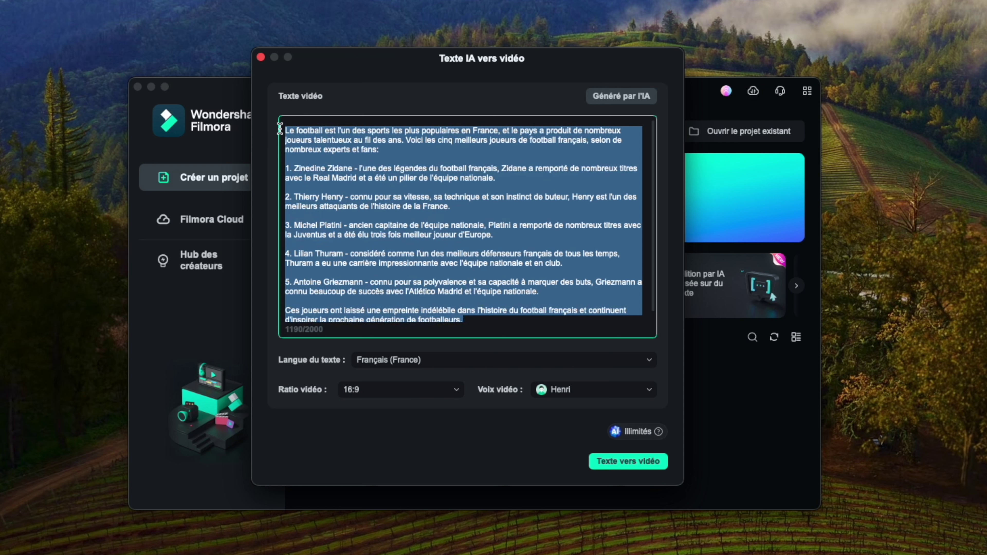
left_click(348, 159)
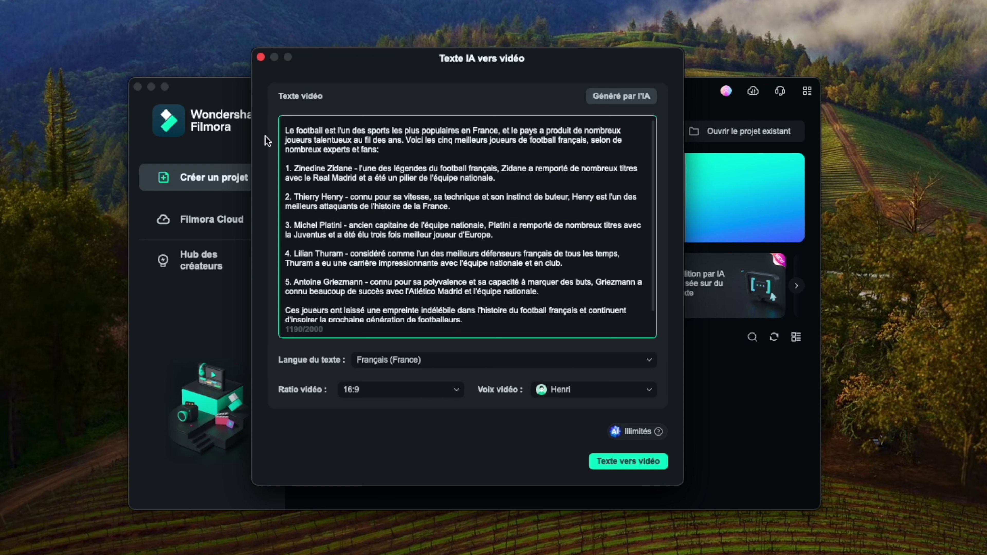
left_click_drag(287, 161, 366, 241)
left_click(365, 241)
left_click(627, 463)
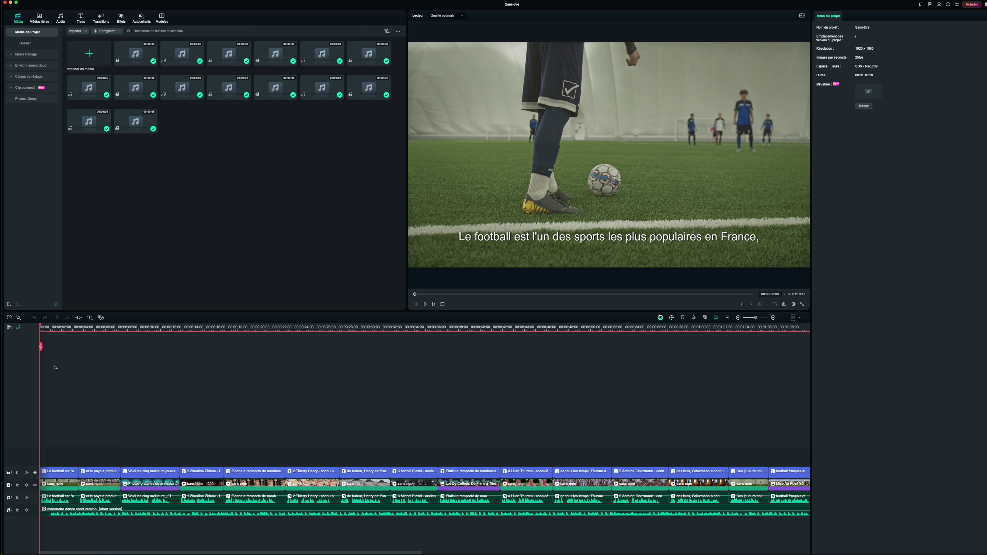
Scrub through the generated football video and examine its subtitle, footage and audio tracks
left_click(45, 330)
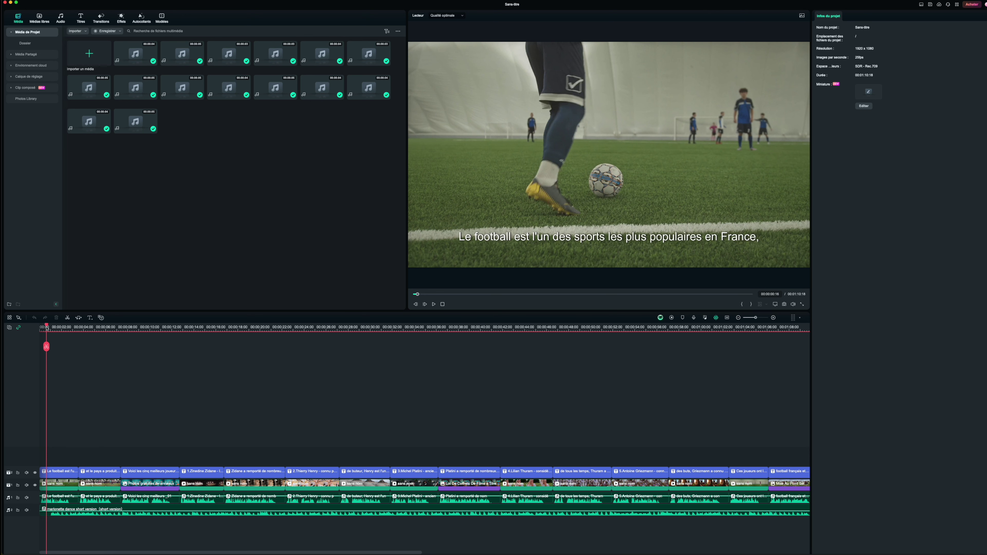
left_click_drag(47, 329, 547, 347)
left_click_drag(555, 383, 368, 443)
left_click_drag(316, 441, 34, 500)
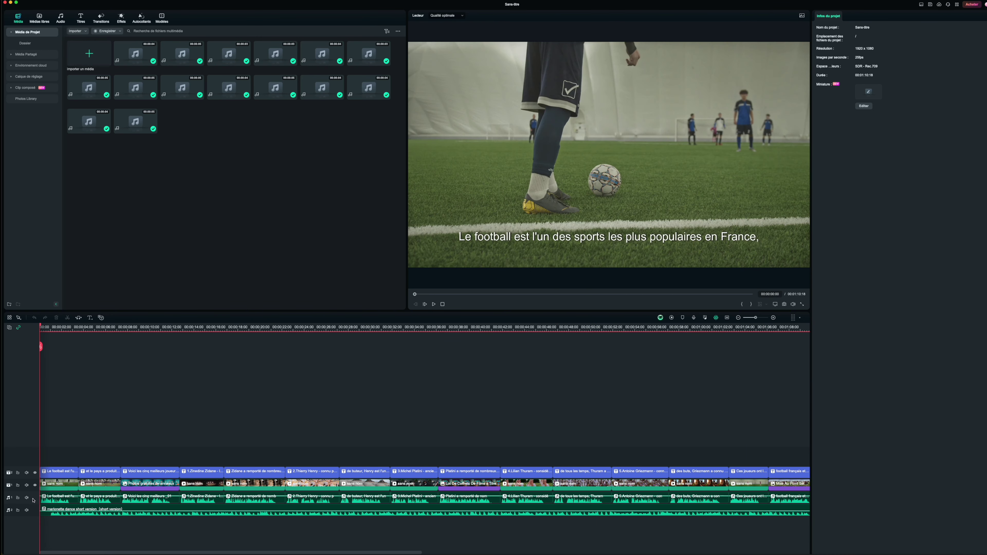
Delete the background music clip beneath the voice-over clips from the timeline
left_click(134, 510)
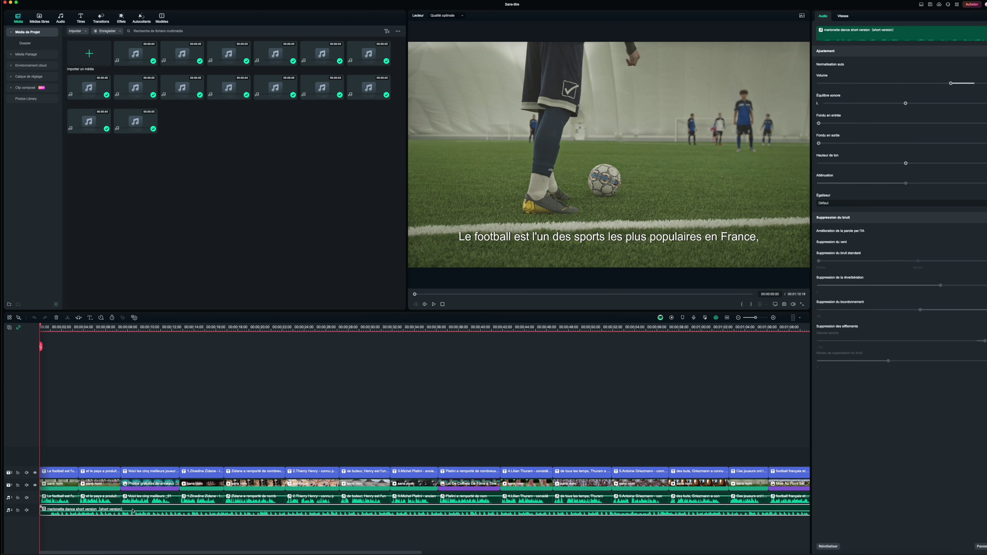
key("Delete")
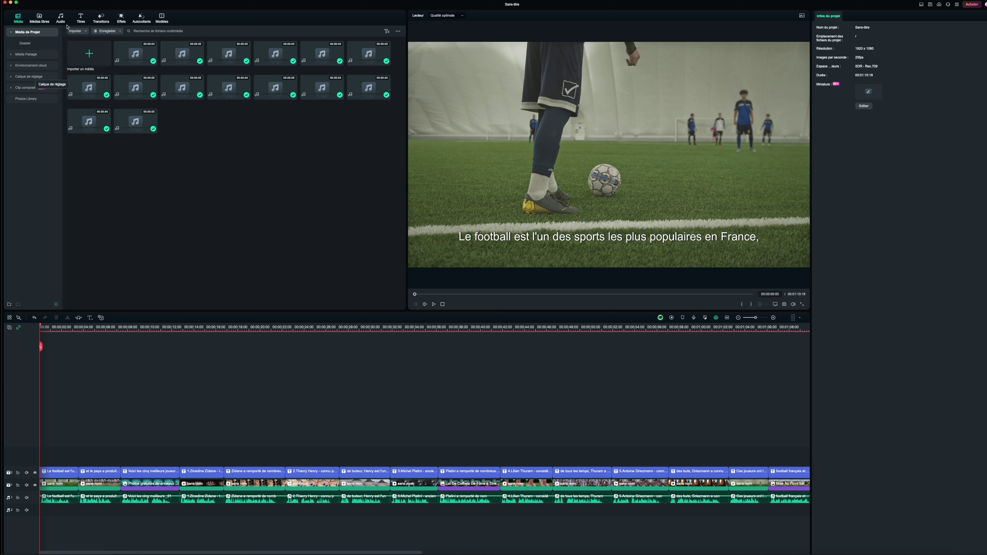
Generate AI music with the Épique mood for the video
left_click(61, 18)
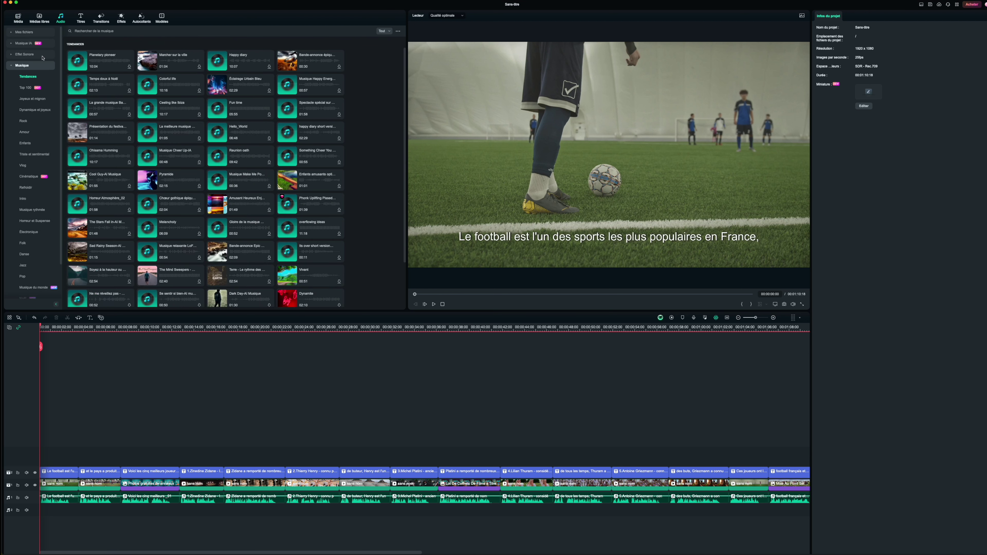
left_click(25, 43)
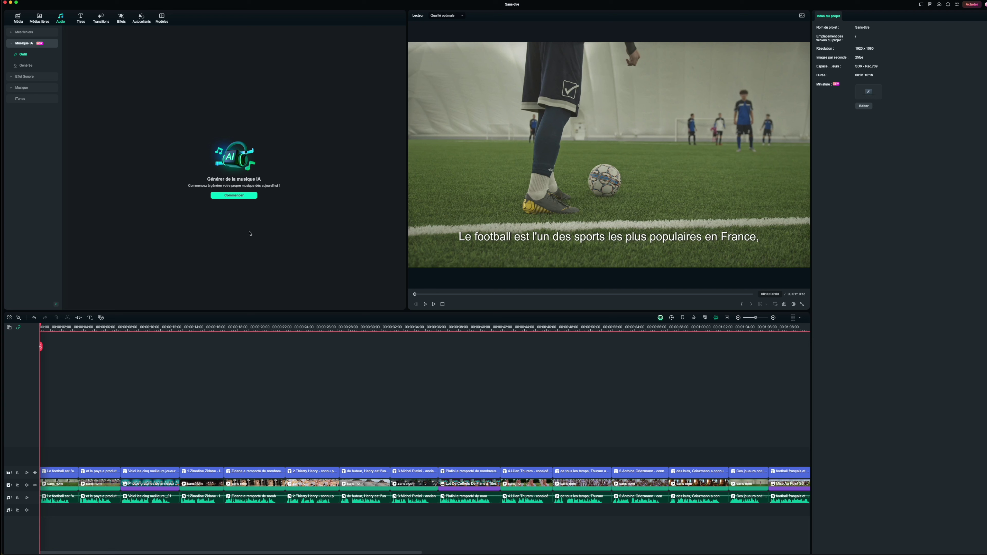
left_click(233, 195)
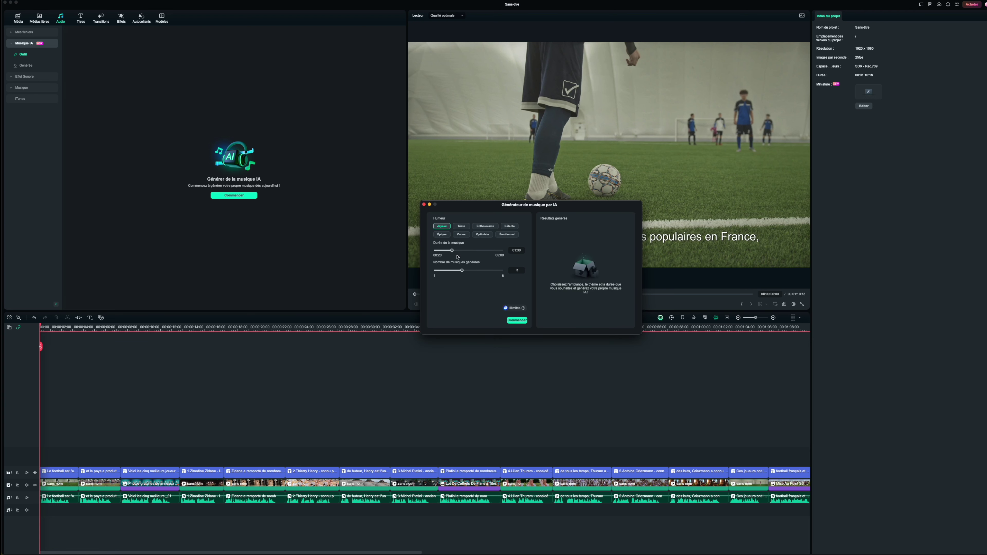
left_click(446, 238)
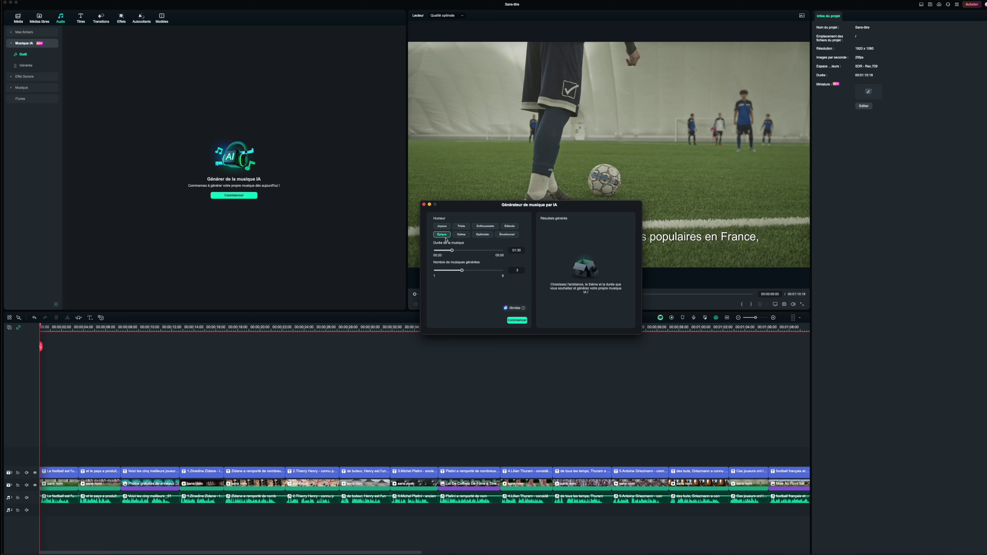
left_click(517, 320)
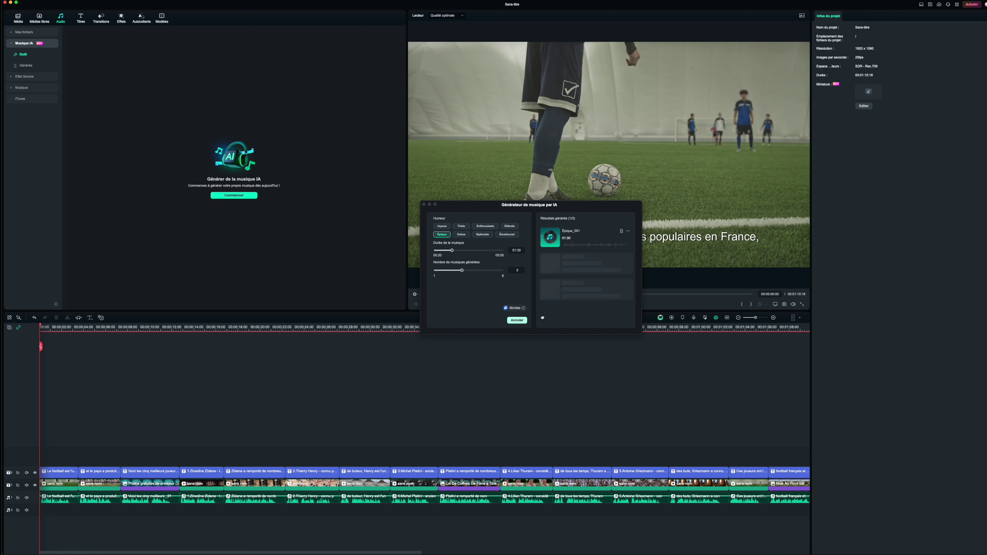
Preview the generated track Épique_001, download it and show it among the generated AI music
left_click(550, 238)
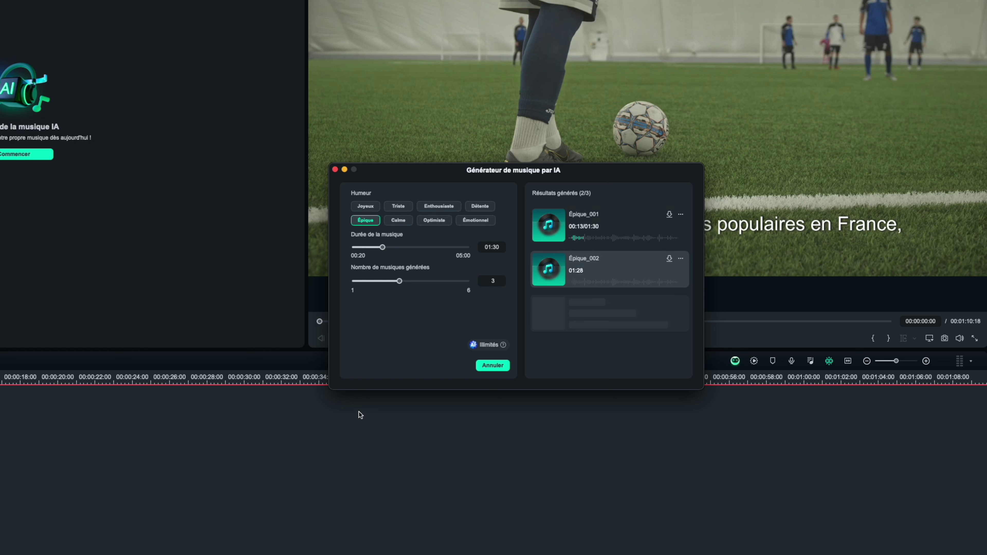
left_click(549, 229)
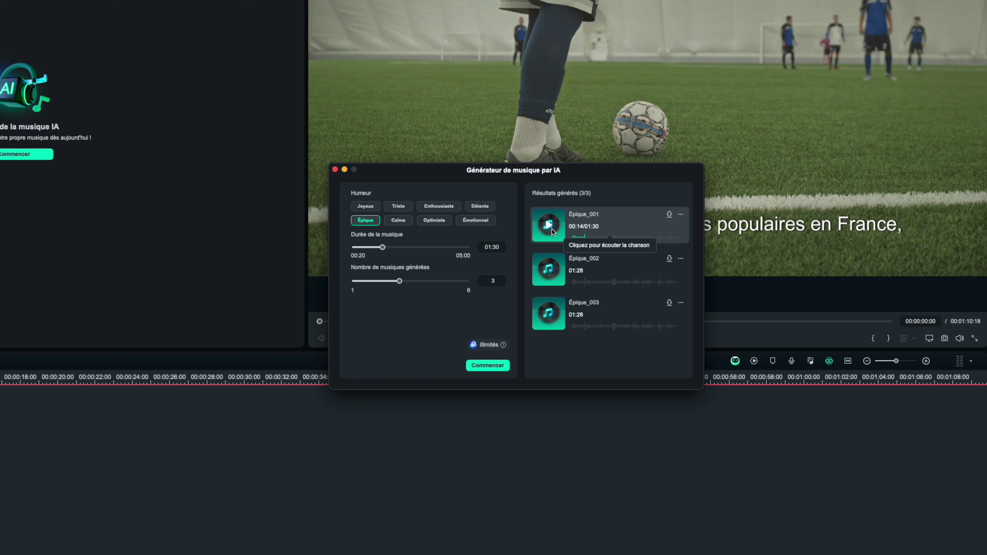
left_click(669, 216)
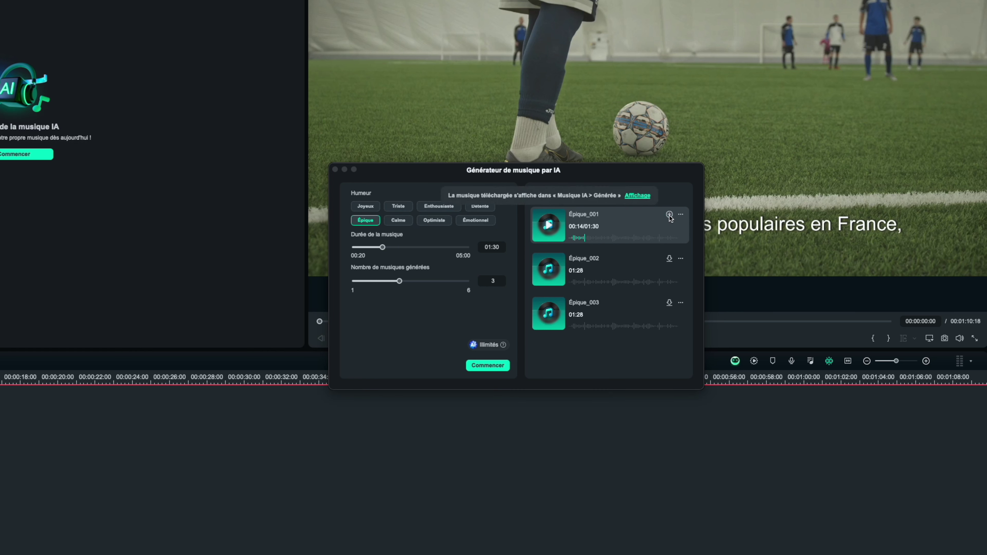
left_click(637, 196)
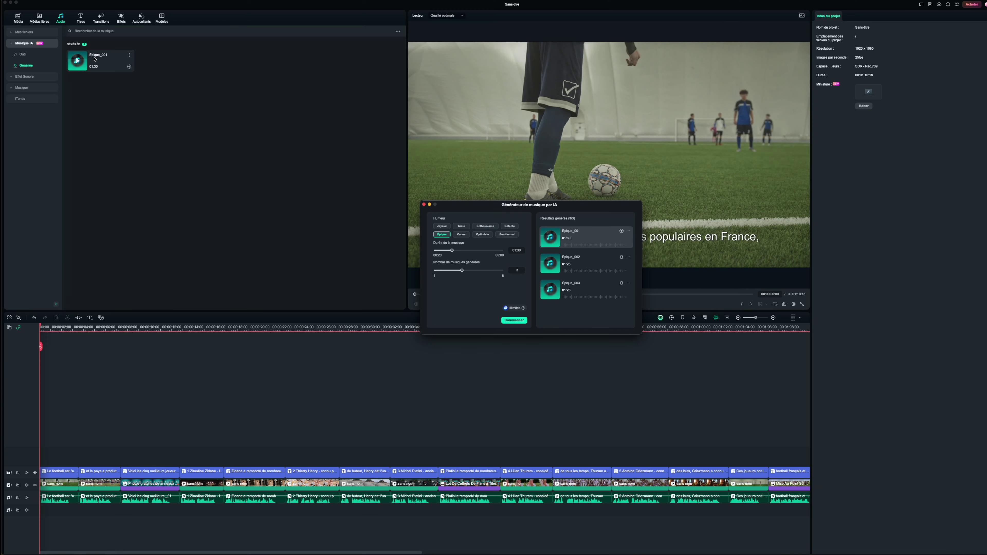
Close the AI music generator and place the Épique_001 track beneath the voice-over clips, starting at the beginning of the timeline
left_click(432, 203)
left_click_drag(77, 60, 39, 517)
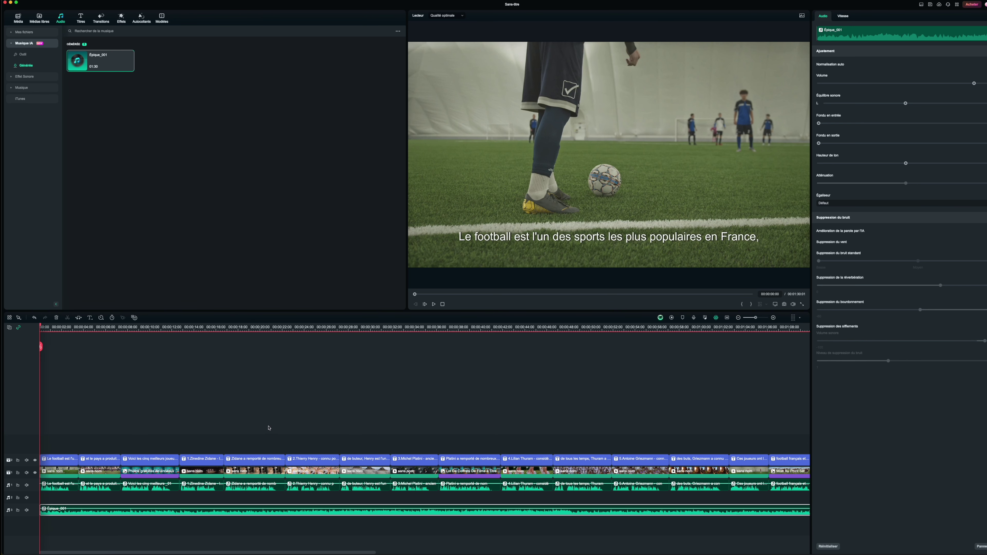
Play the opening of the video with the new music track and return the playhead to the start
left_click_drag(87, 434, 451, 508)
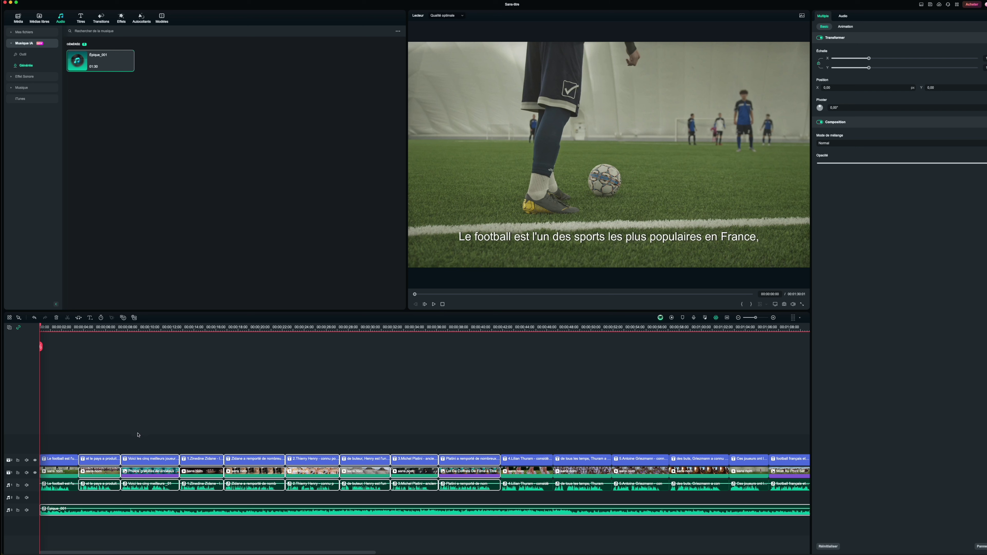
left_click_drag(137, 434, 557, 504)
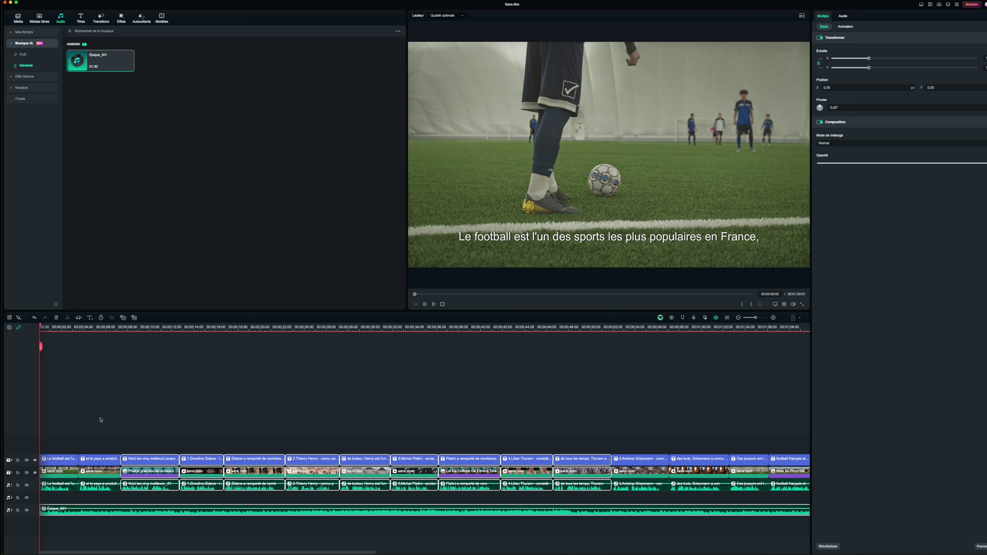
key("space")
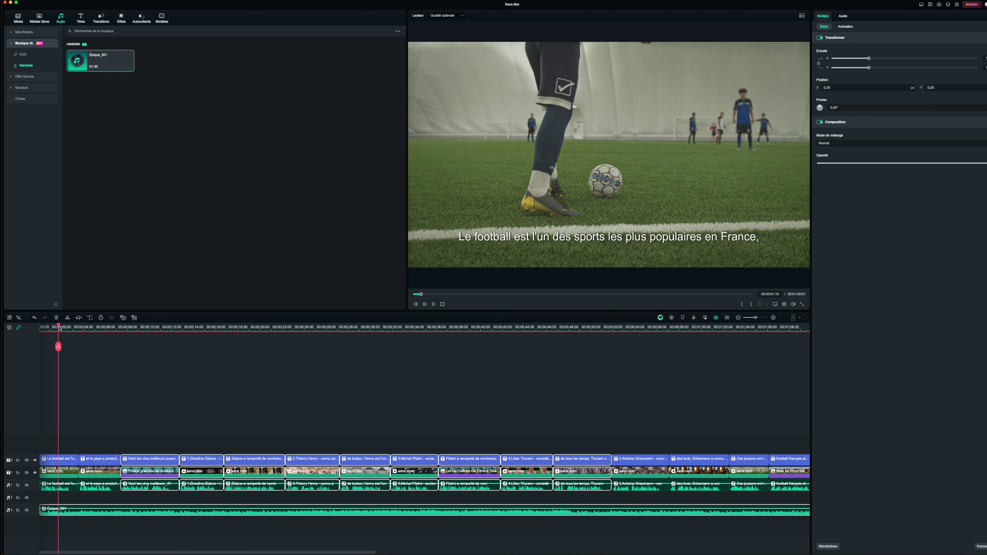
left_click(40, 327)
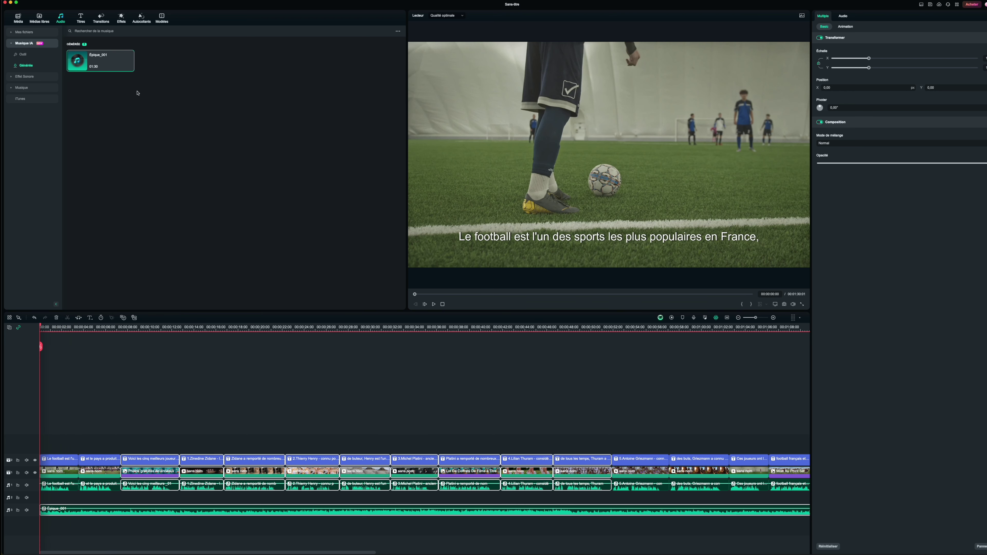
Add the YouTube subscribe title from the S'abonner titles above the first Zinedine Zidane subtitle clip
left_click(81, 18)
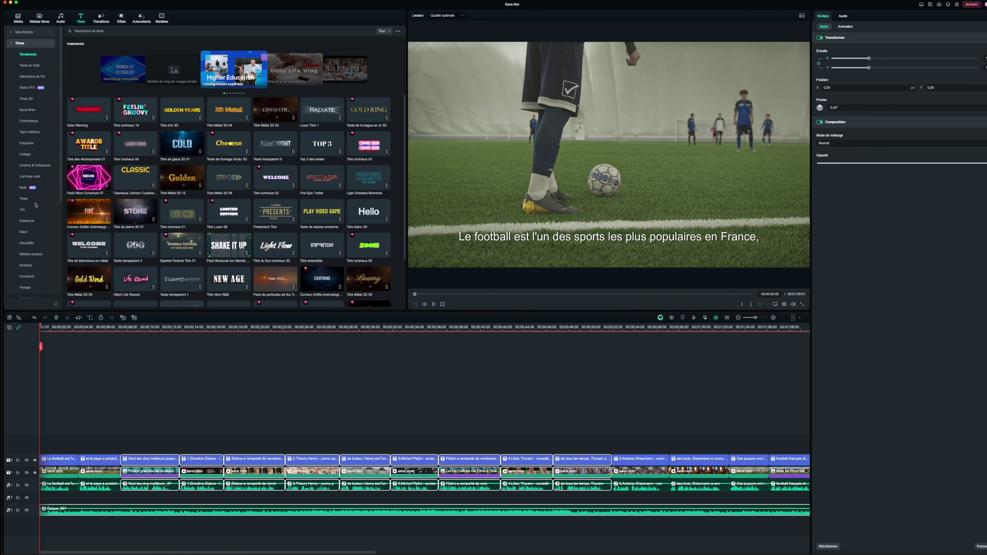
scroll(143, 203, "down", 3)
scroll(145, 205, "up", 3)
left_click(34, 145)
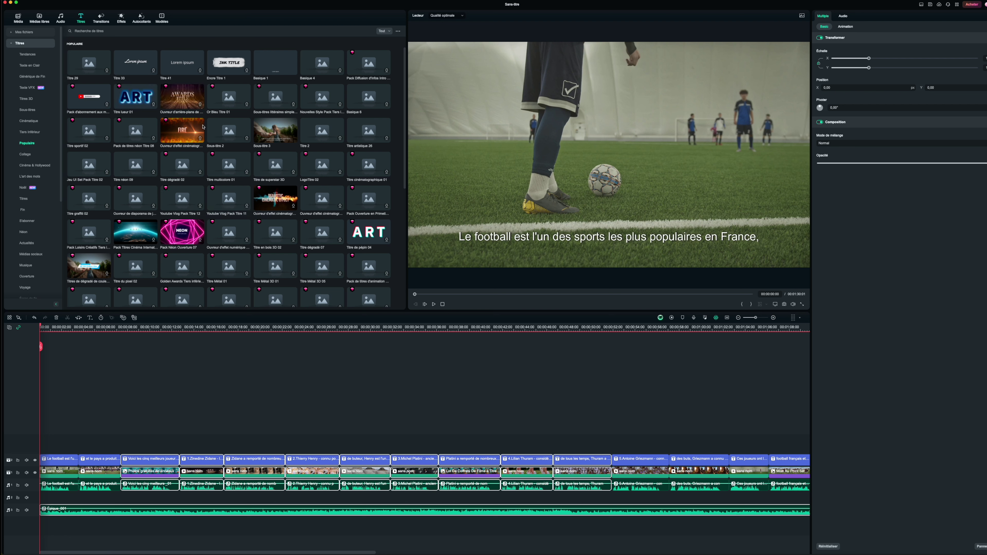
left_click(31, 220)
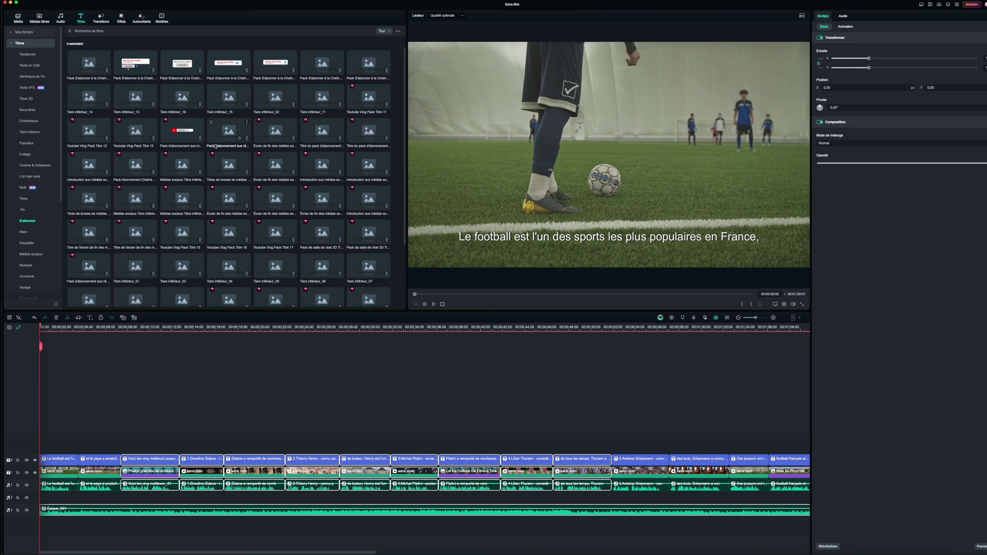
left_click_drag(176, 132, 186, 444)
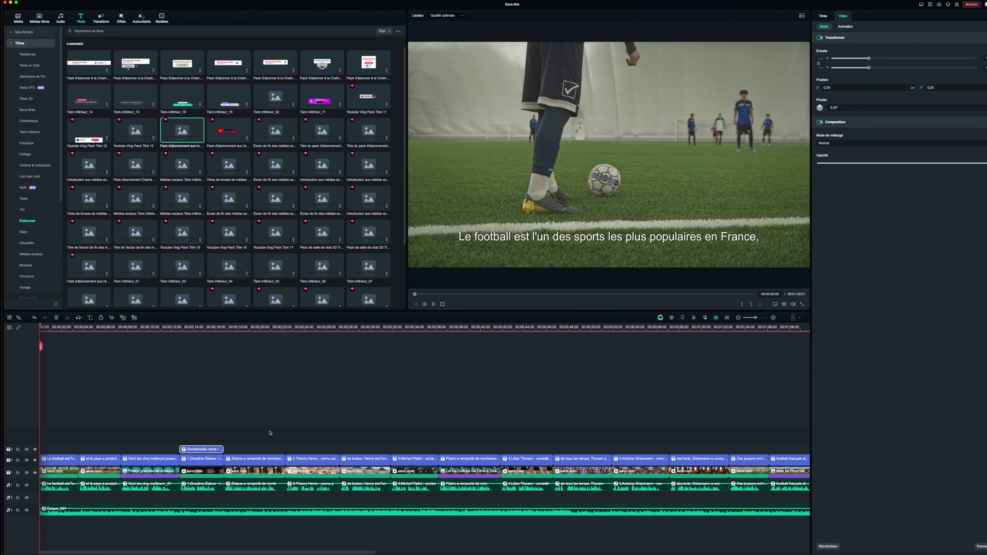
Change the subscribe title's lower line to "Youtube" and its main line to "MRGTECH"
double_click(196, 449)
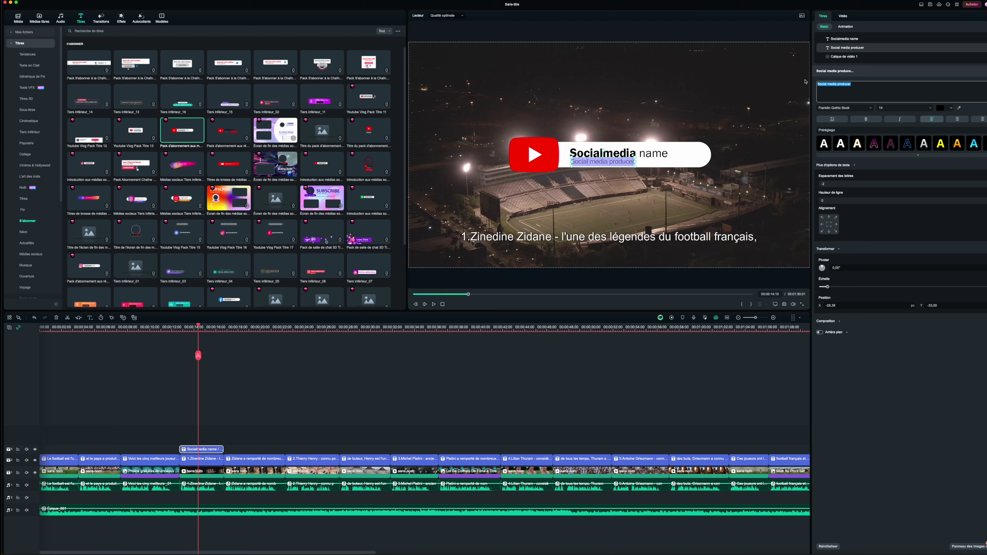
type("Youtube")
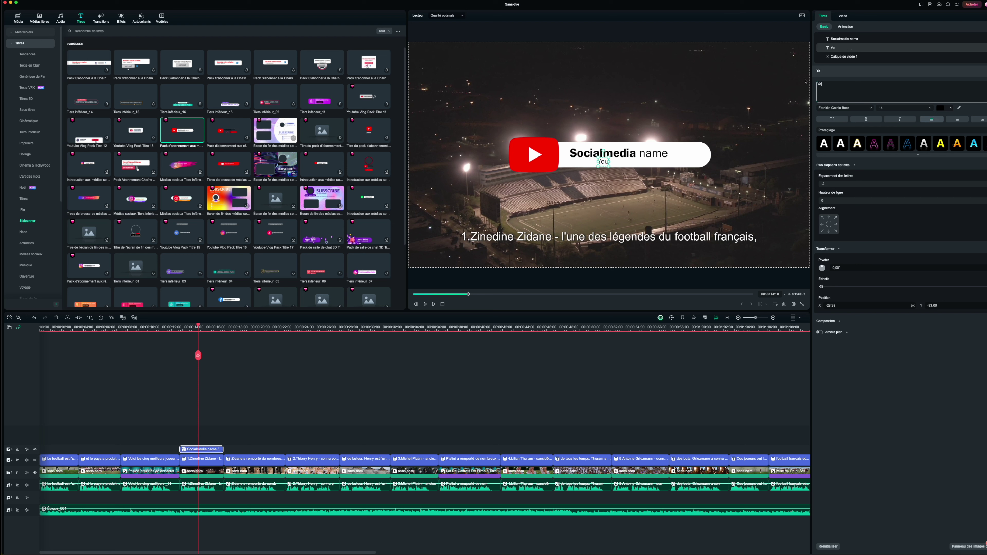
left_click(845, 39)
left_click_drag(853, 89, 802, 83)
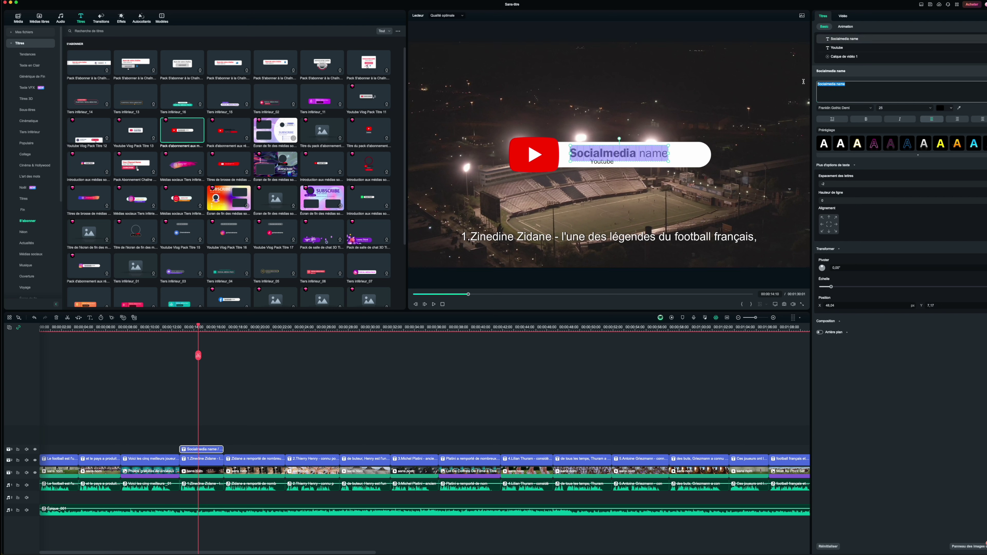
type("MRGTECH")
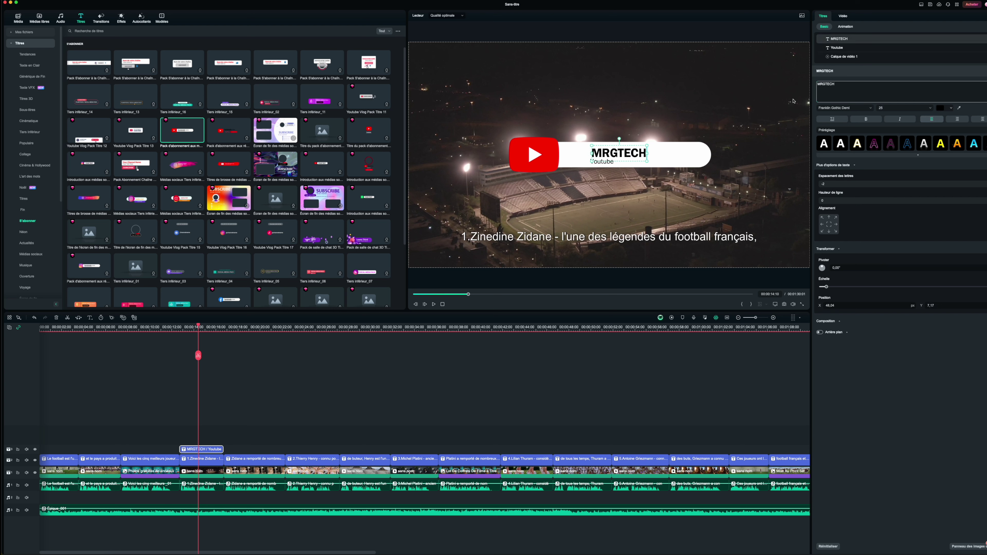
Move the MRGTECH title to the upper-left corner of the frame and preview its animation
left_click_drag(660, 155, 488, 47)
left_click(208, 437)
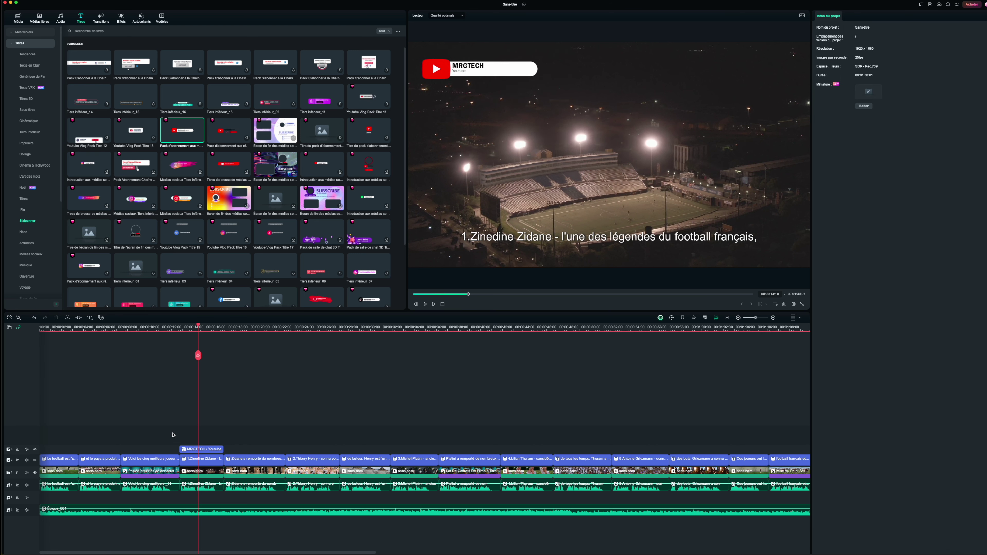
left_click_drag(199, 346, 170, 328)
key("space")
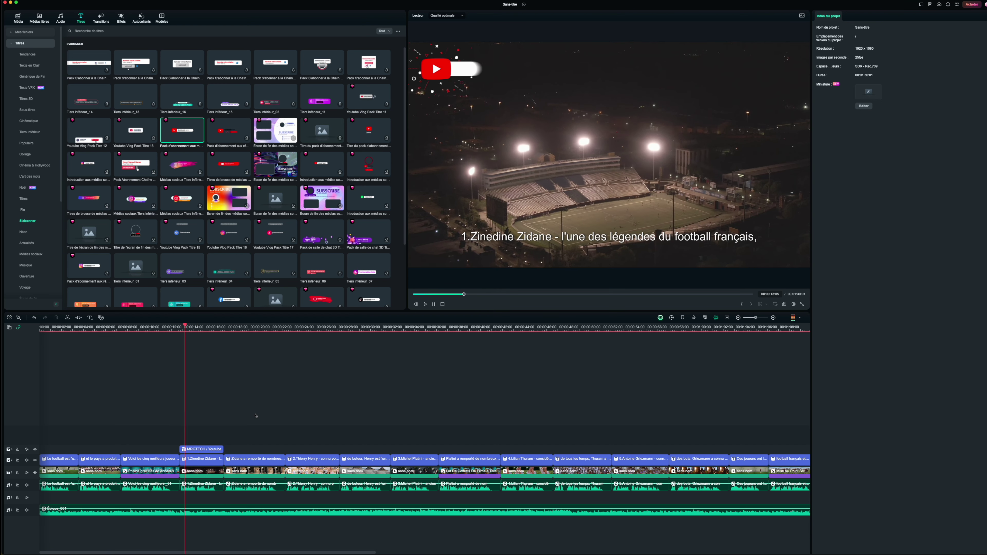
key("space")
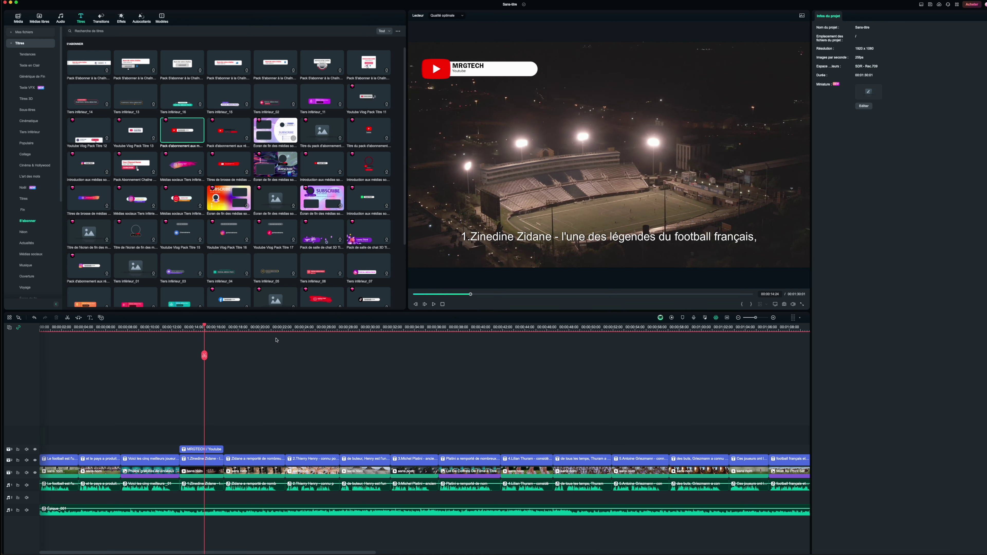
Preview the subscribe end-screen template, and add the trending "Glitch C'EST TERMINÉ" title on a new track at the start of the timeline
left_click(321, 199)
scroll(226, 263, "up", 1)
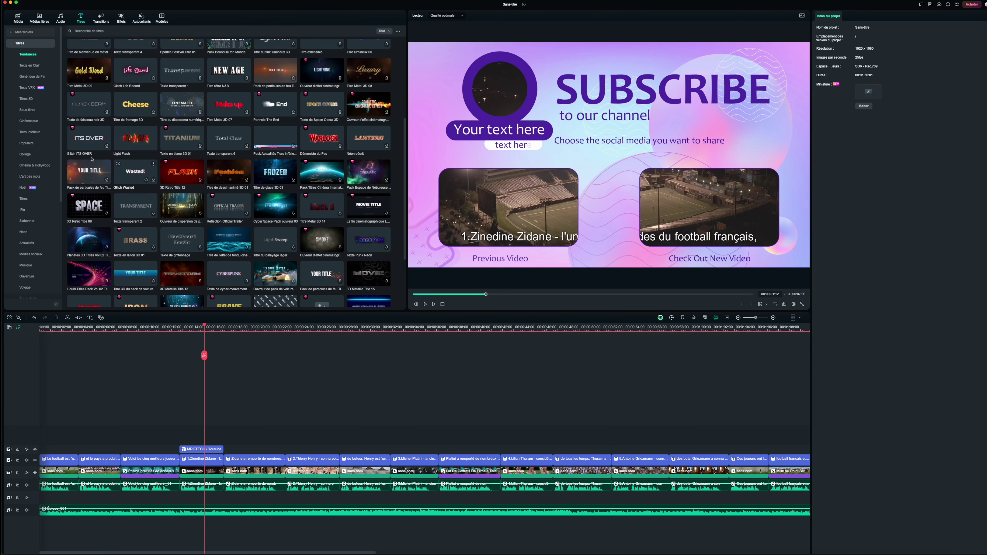
left_click_drag(89, 138, 30, 424)
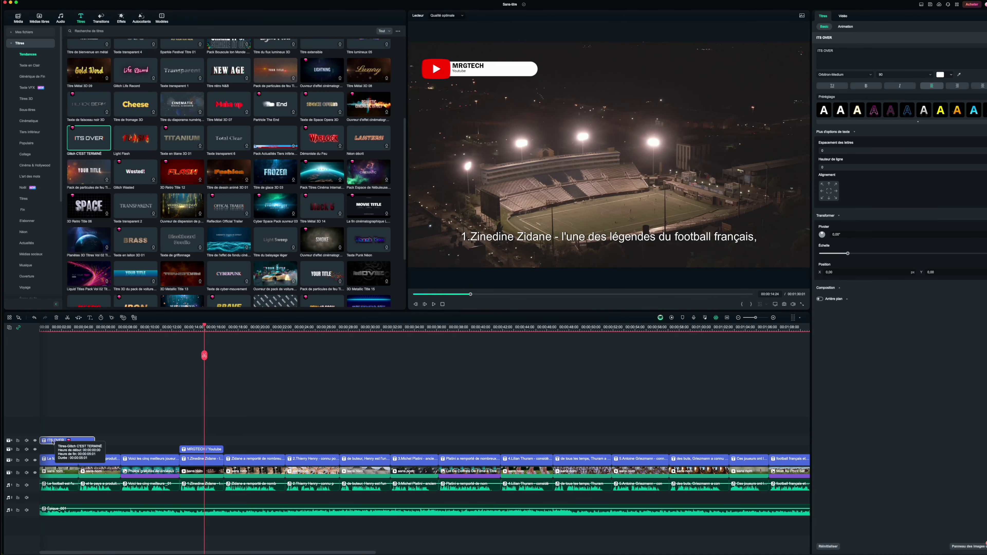
left_click(53, 442)
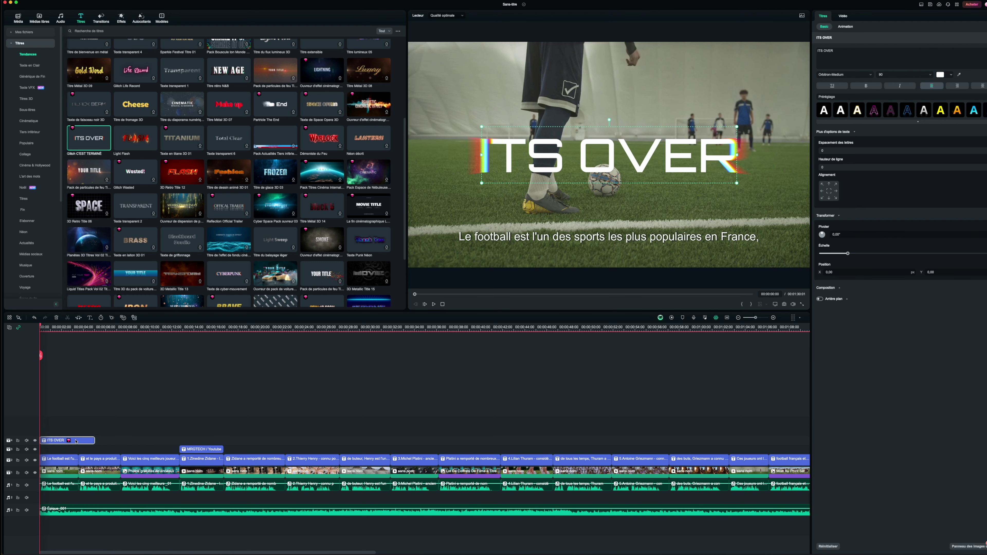
Replace the glitch title's text with "MEILLEUR" and "JOUEUR" on two lines
double_click(606, 155)
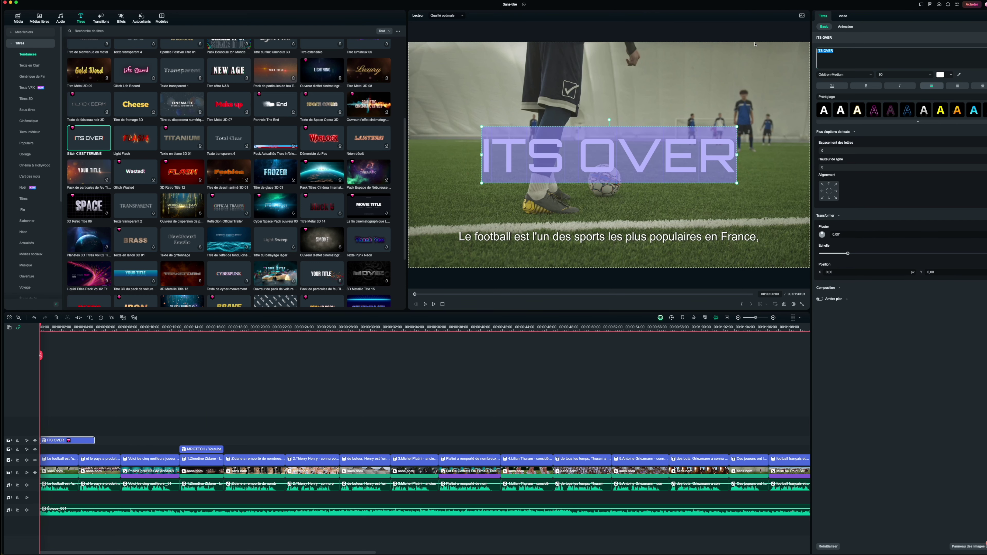
type("MEILLEUR")
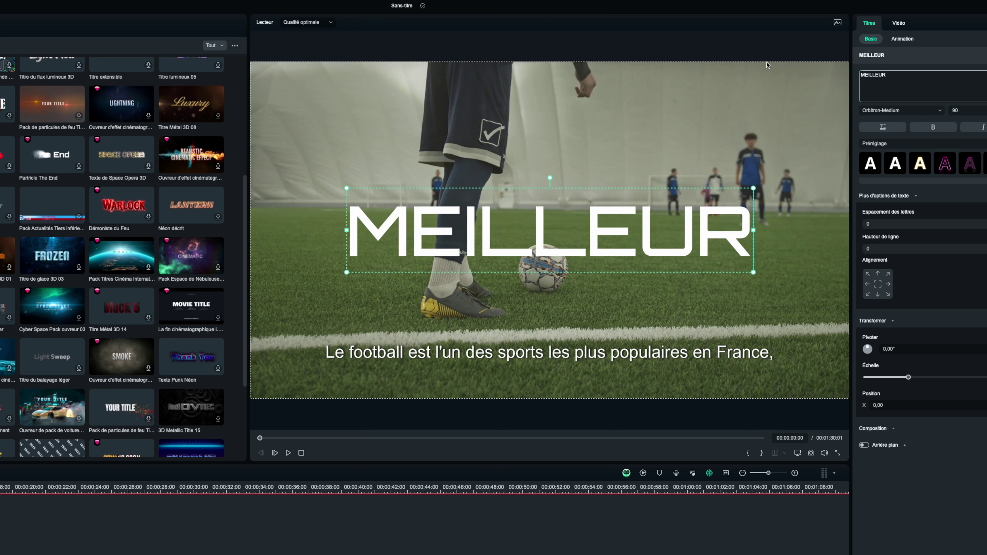
key("Return")
type("JOUEUR")
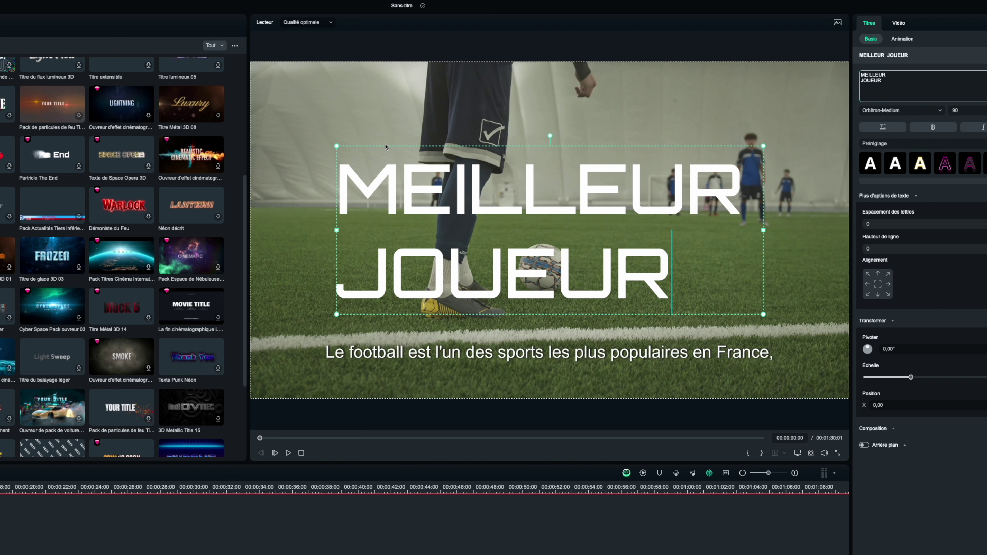
Move the MEILLEUR JOUEUR title toward the upper-left of the frame and preview it over the opening shot
left_click_drag(384, 145, 321, 78)
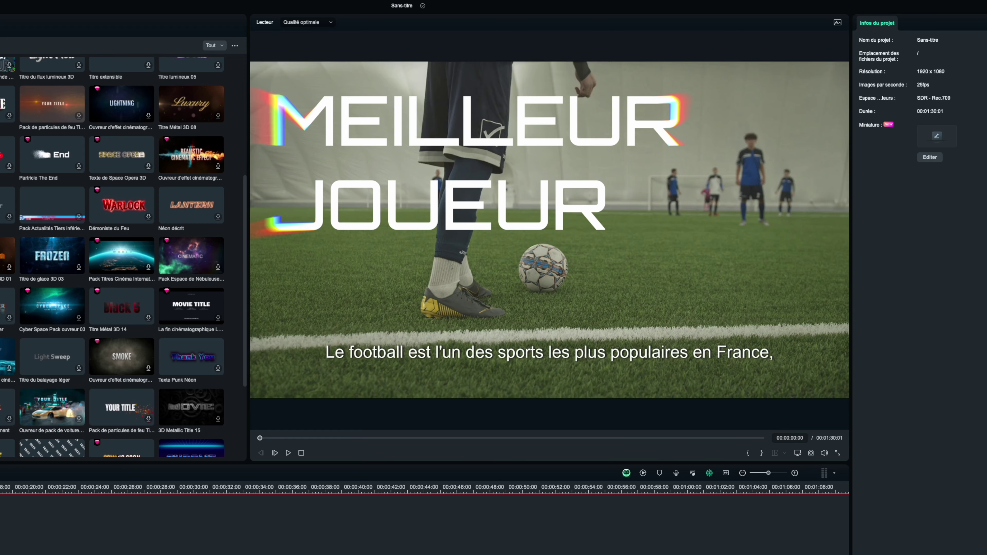
key("space")
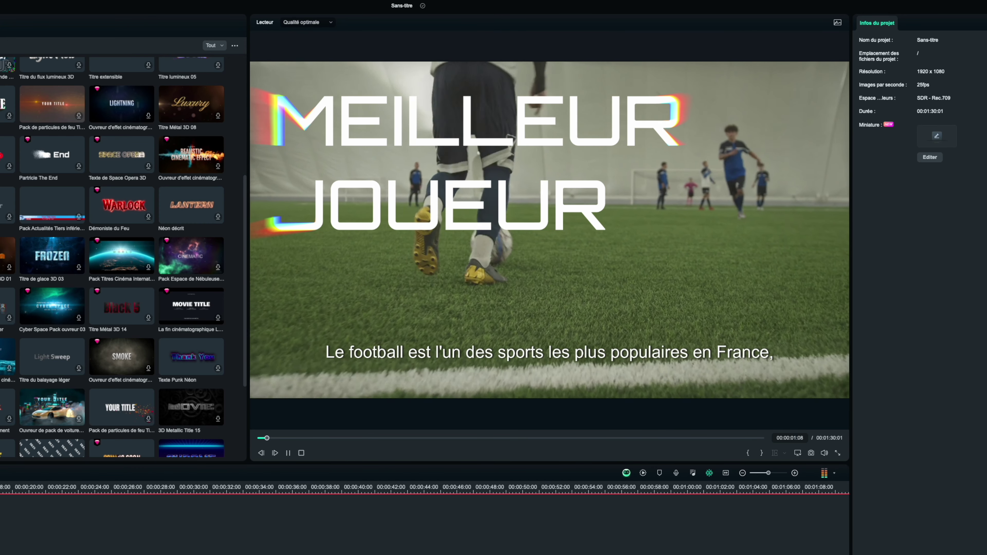
key("space")
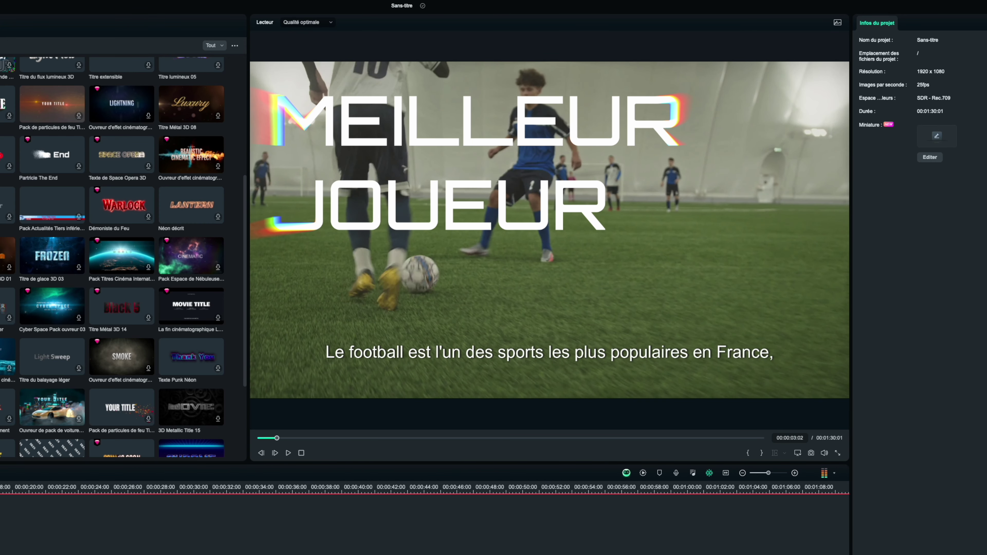
key("space")
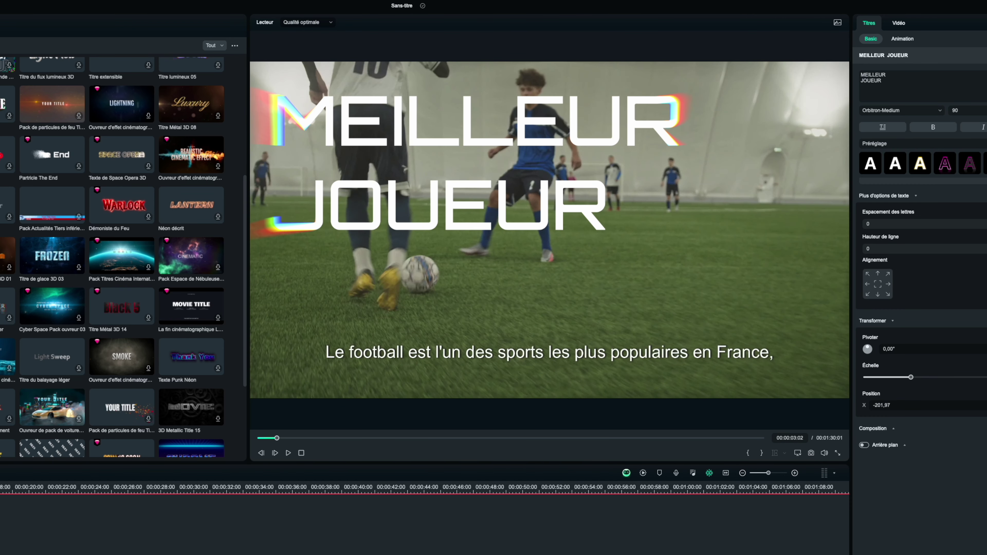
Move the MEILLEUR JOUEUR title to the centre of the frame
left_click_drag(369, 123, 440, 193)
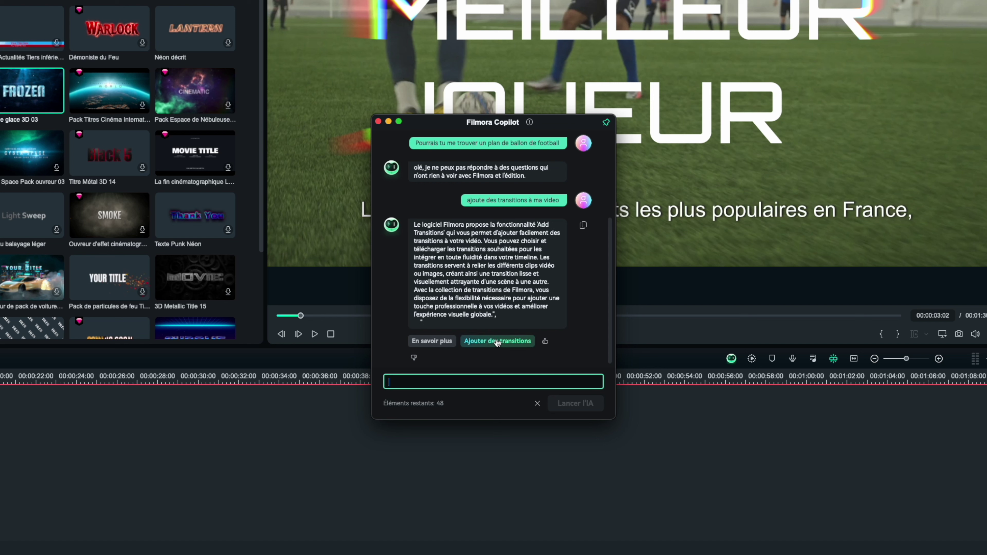
Close the Copilot chat, add a Déformation Zoom transition between the second and third video clips and preview the result
left_click(516, 427)
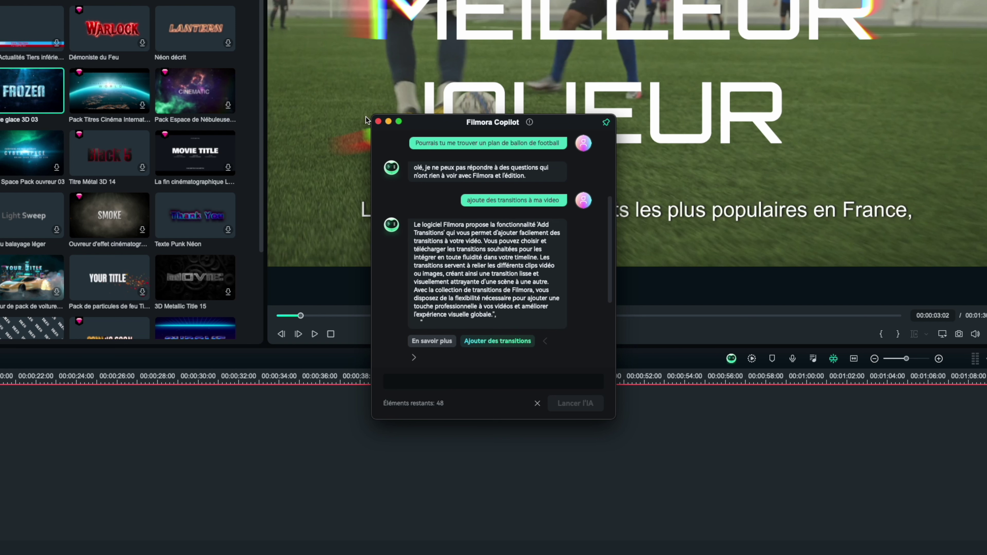
left_click(378, 122)
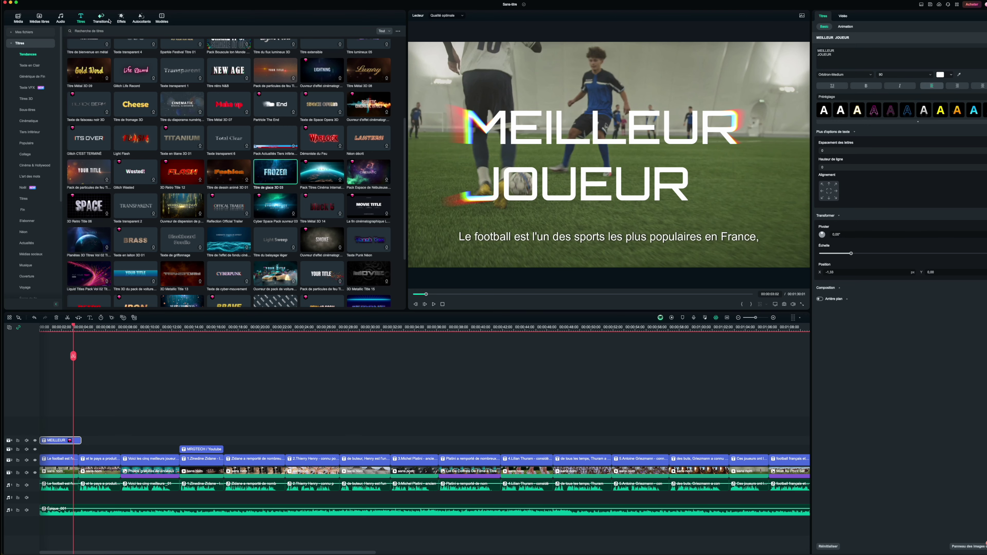
left_click(108, 21)
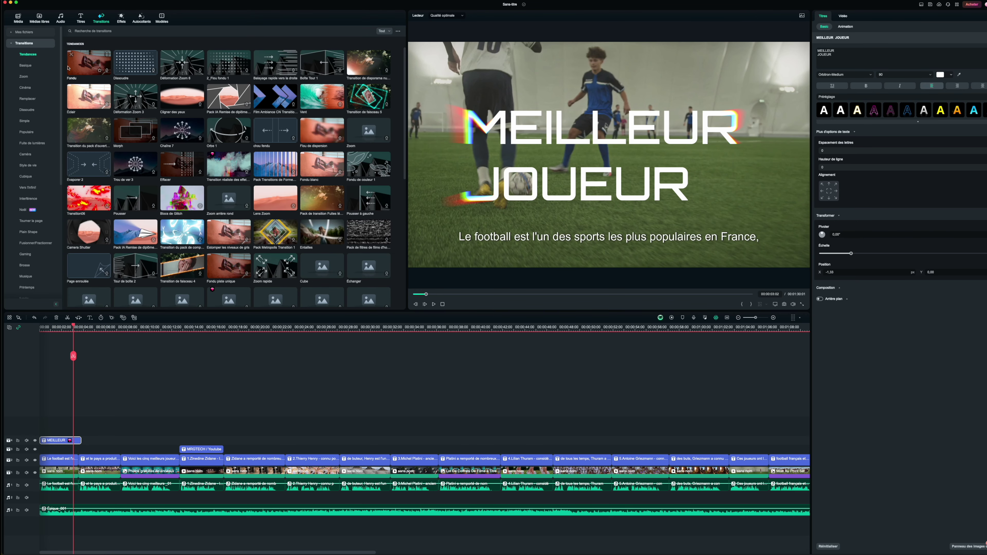
left_click(32, 79)
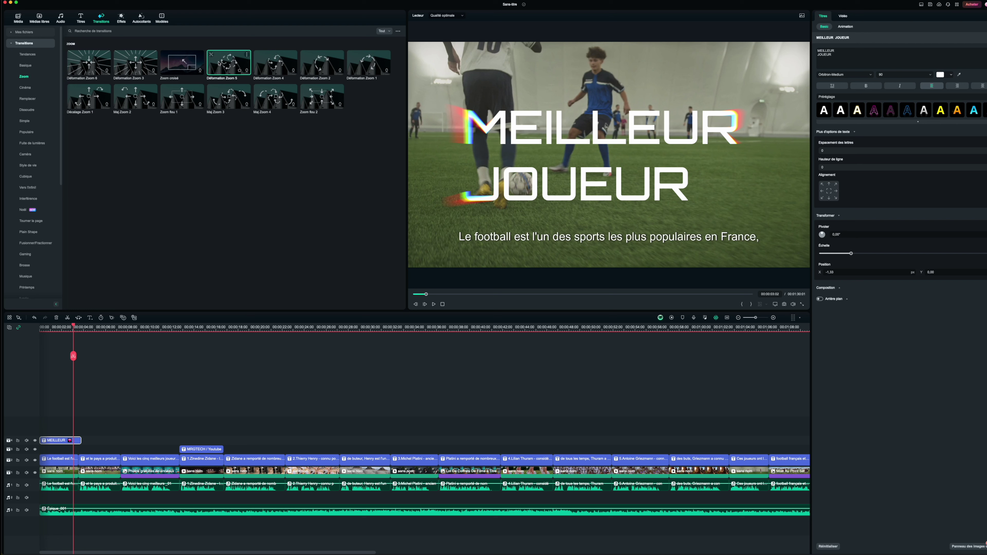
left_click_drag(229, 63, 121, 473)
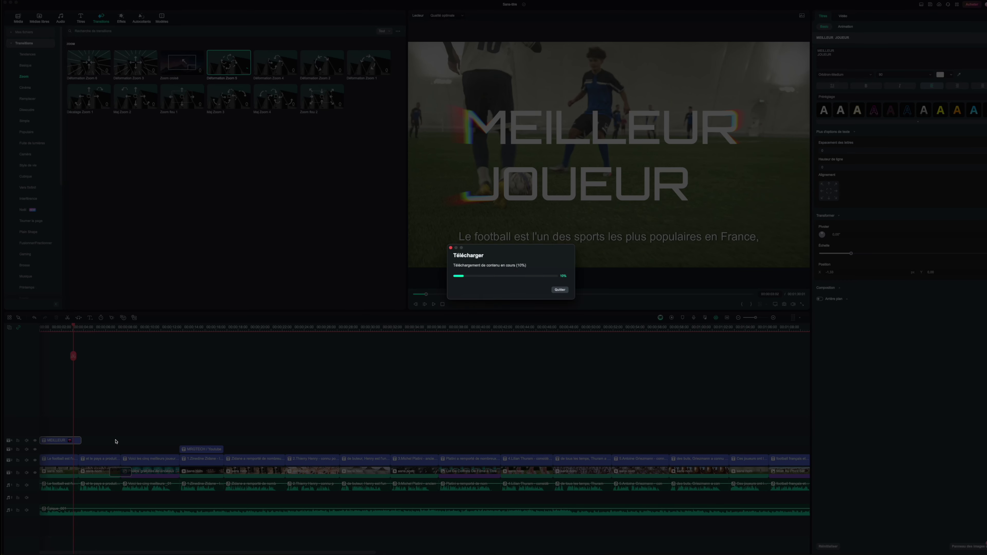
key("Return")
left_click(98, 421)
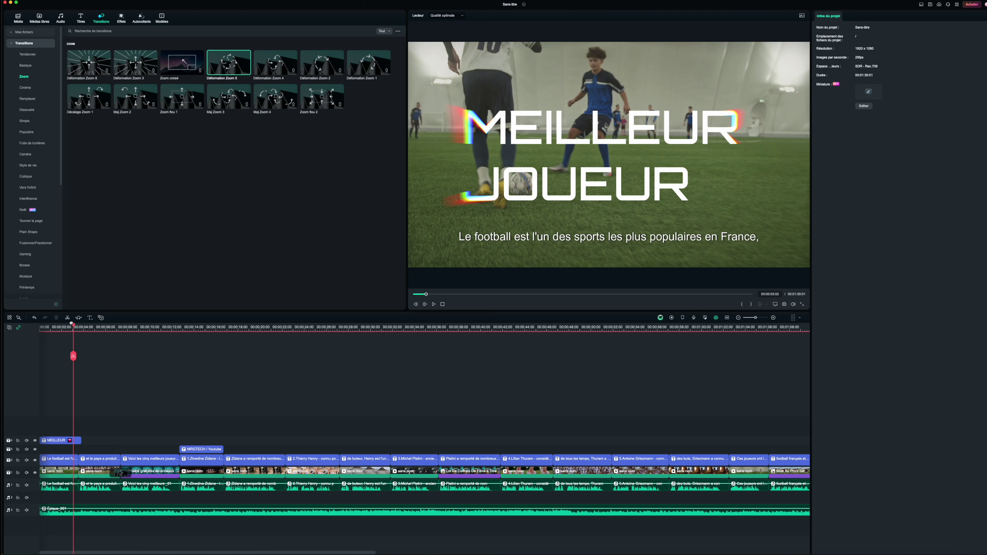
key("space")
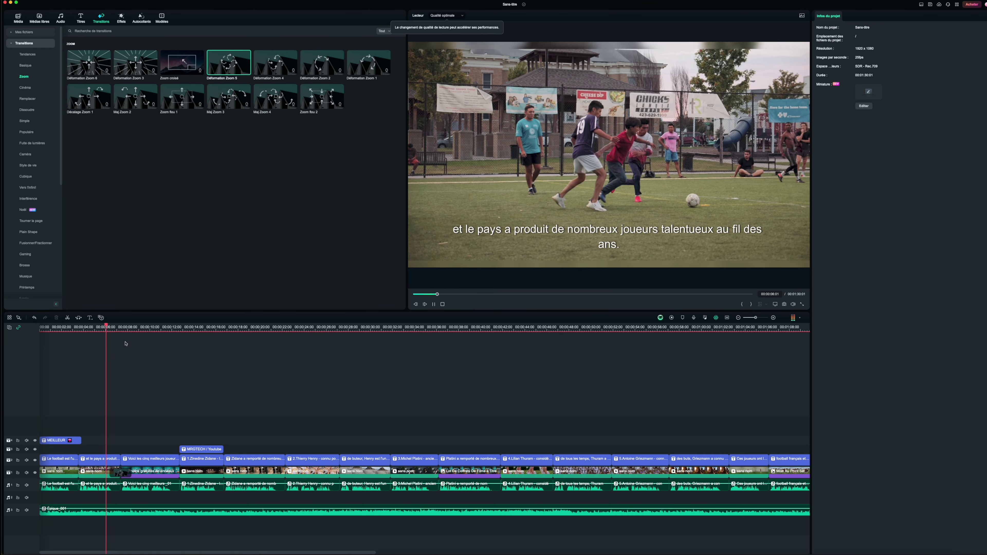
key("space")
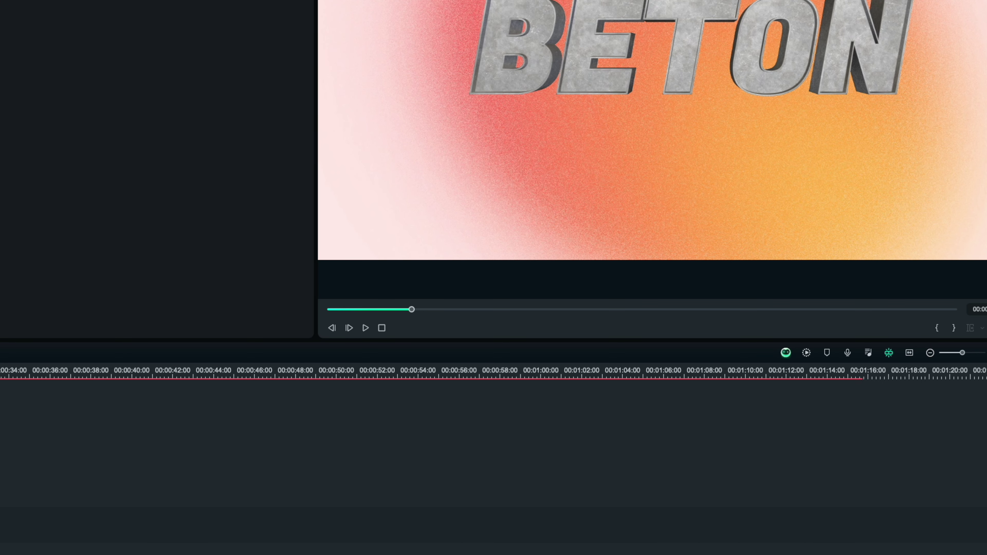
scroll(494, 428, "left", 6)
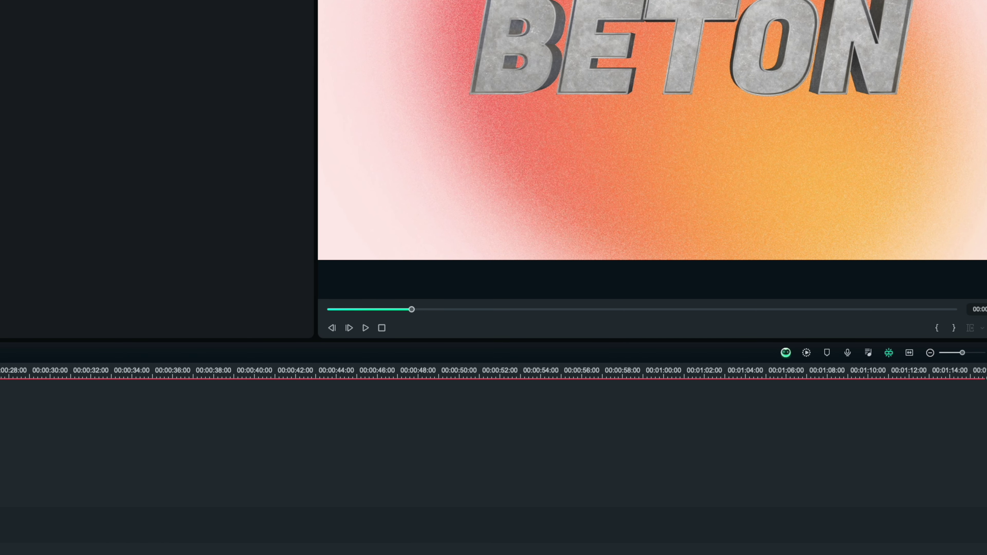
scroll(494, 428, "right", 10)
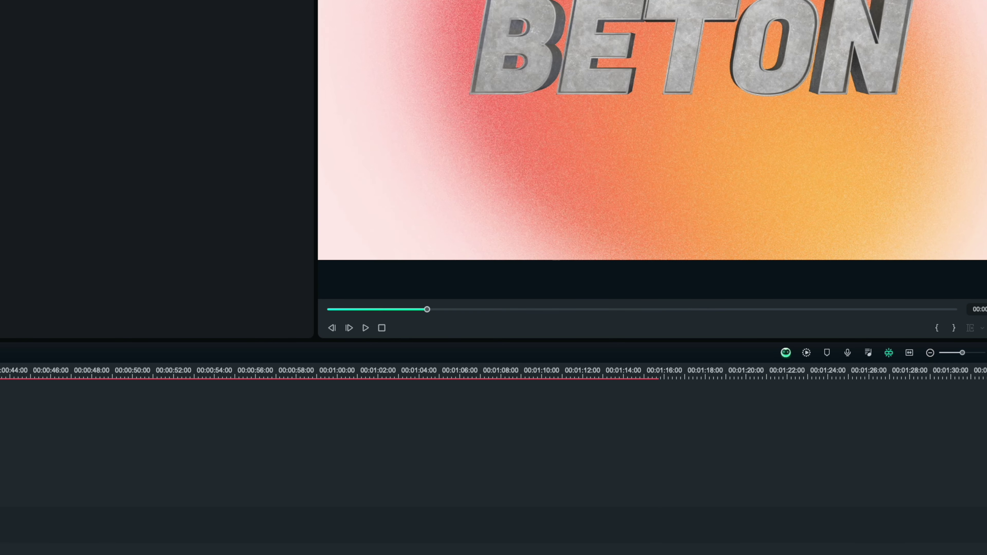
scroll(494, 428, "left", 12)
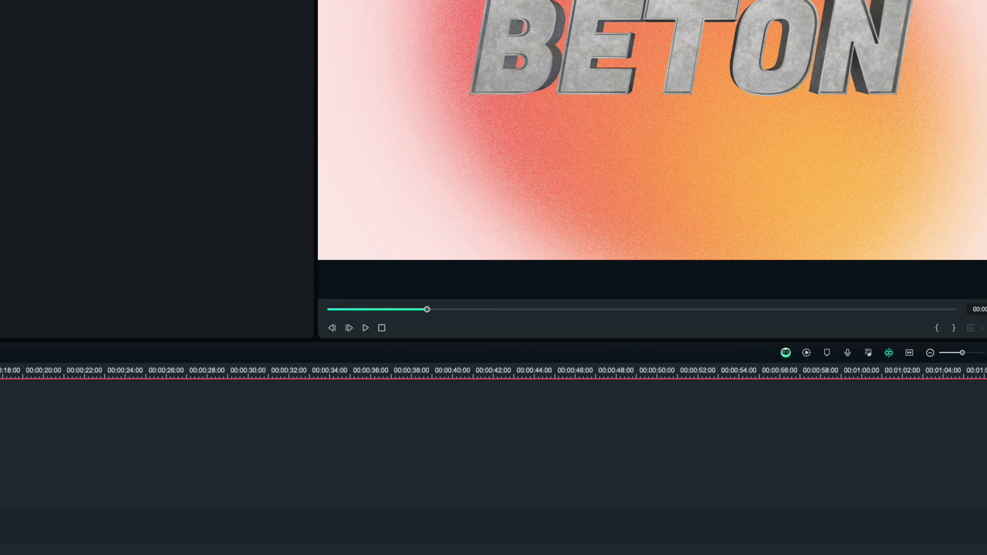
Open the export settings and choose the suggested frame of the silhouetted cameraman at the concert as the thumbnail, opening it for editing
key("super+e")
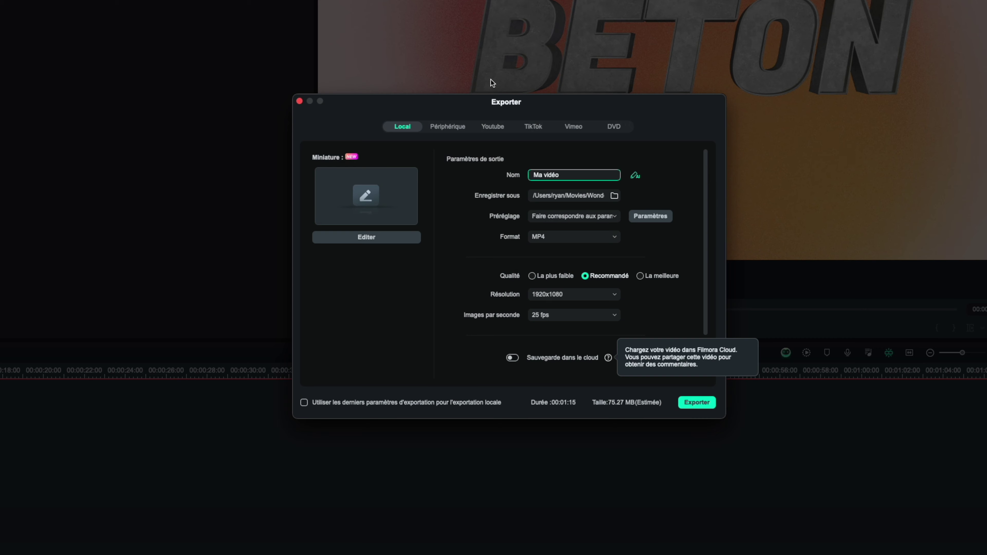
left_click(372, 210)
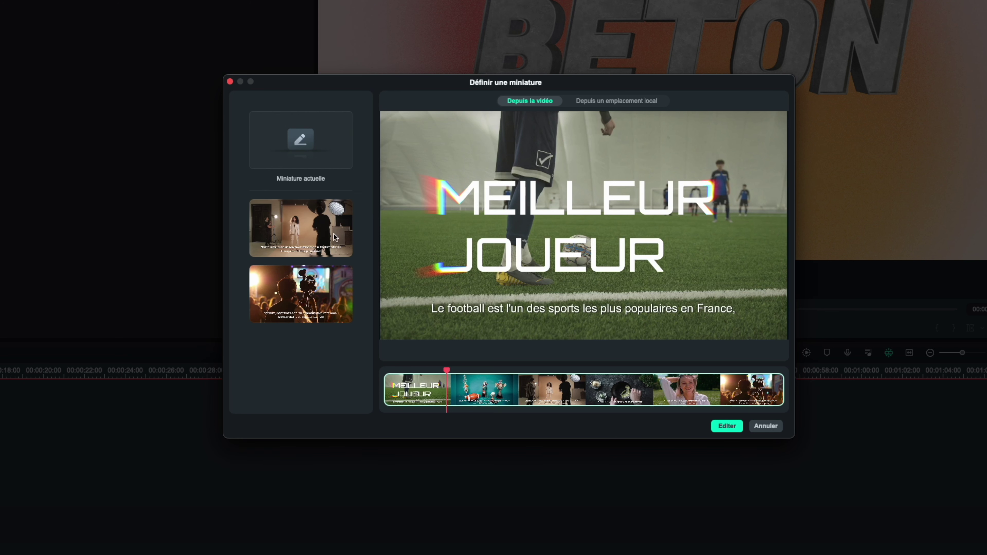
left_click(315, 235)
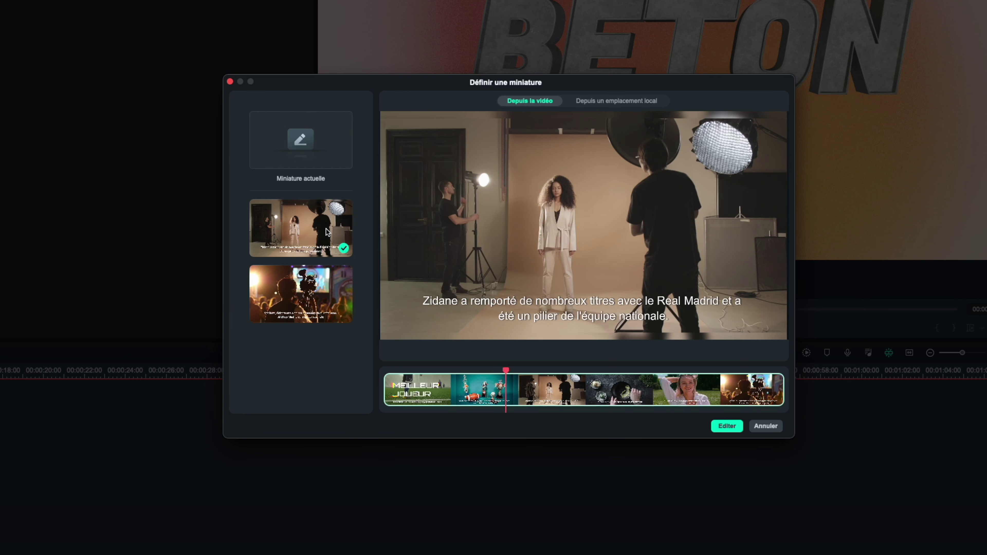
left_click(280, 288)
left_click(297, 232)
left_click(301, 284)
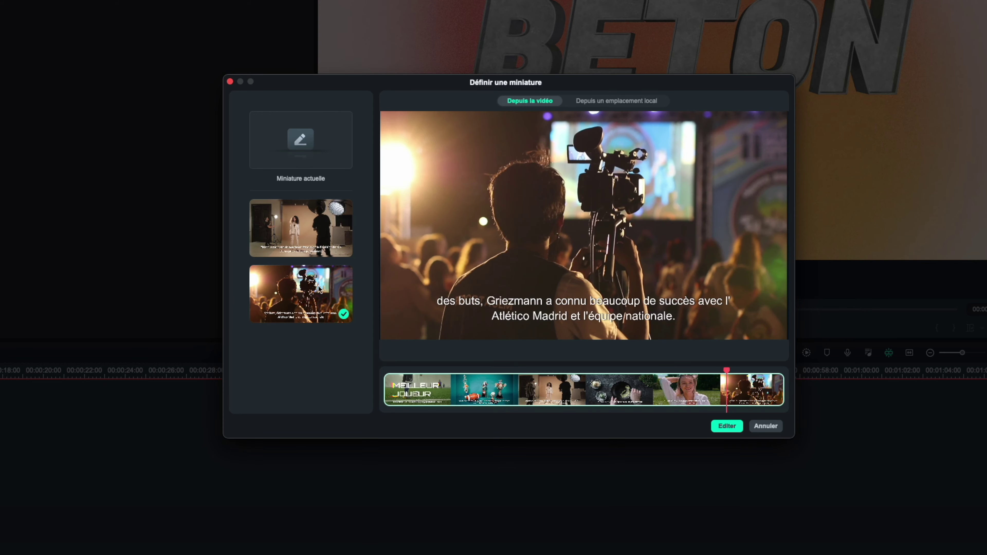
left_click(726, 426)
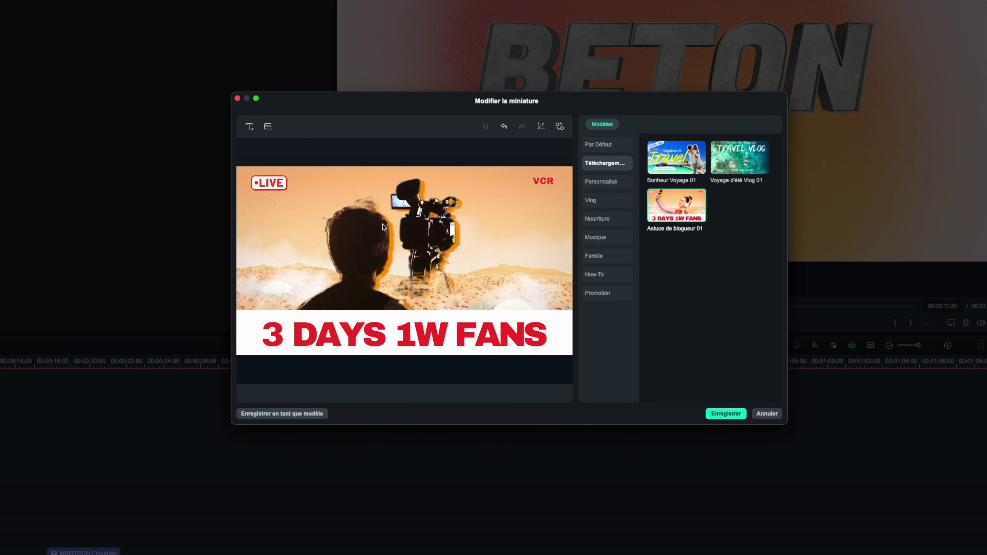